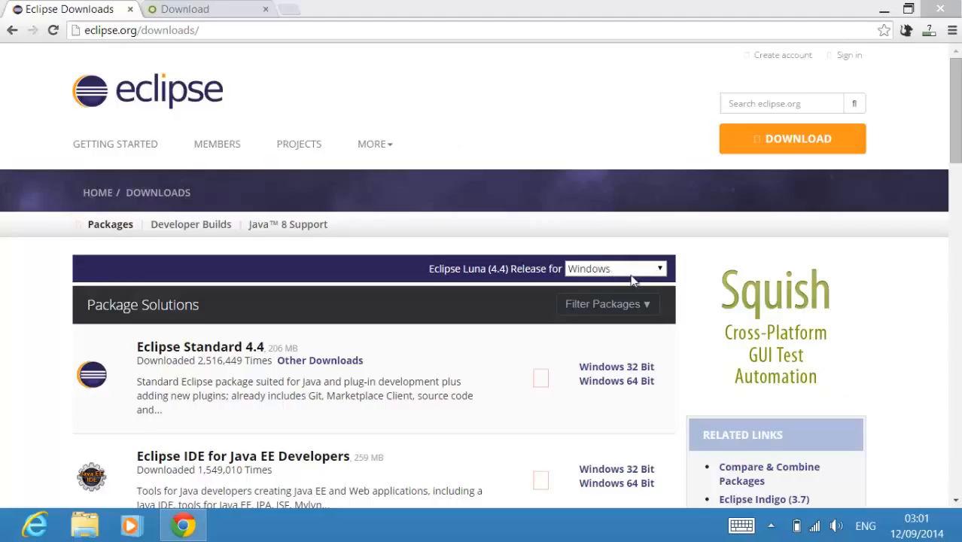
Step: Review the operating system choices and the Windows package list on the Eclipse downloads page
click(657, 271)
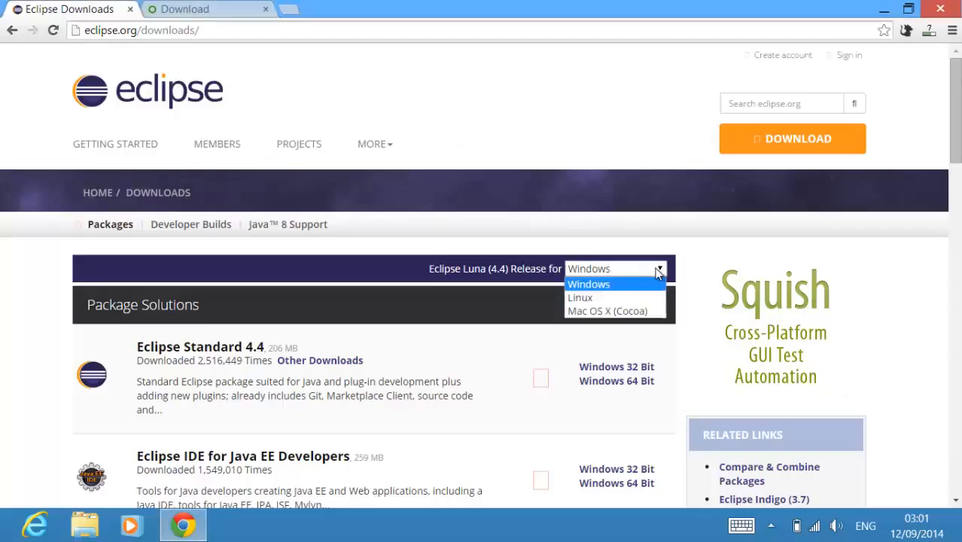
click(657, 269)
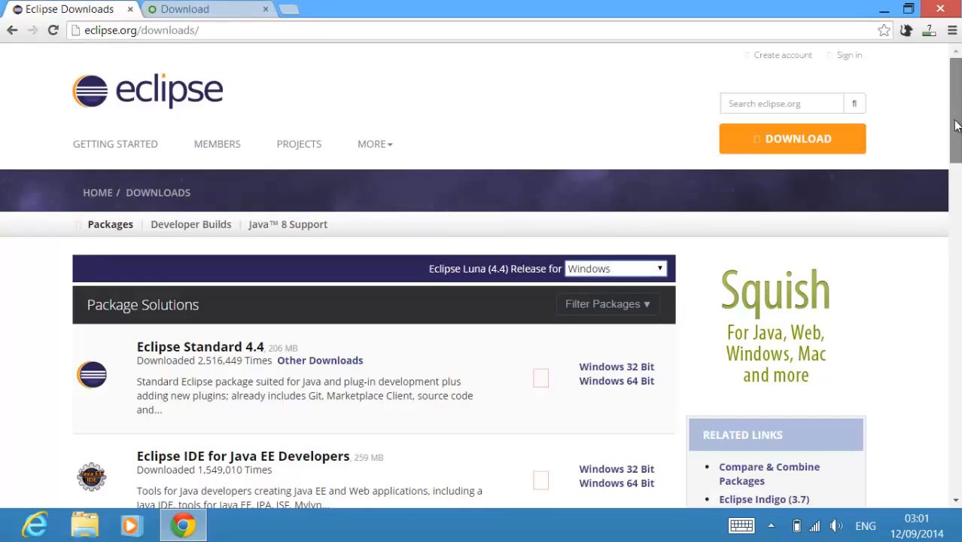
drag(953, 125, 953, 158)
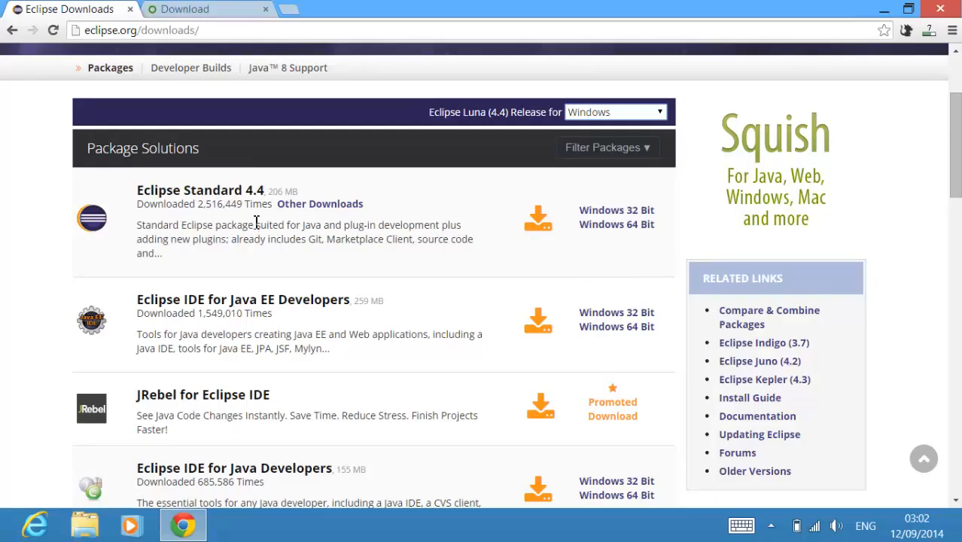
Step: Look over the PyDev download page, return to the Eclipse downloads page and close the browser
click(220, 9)
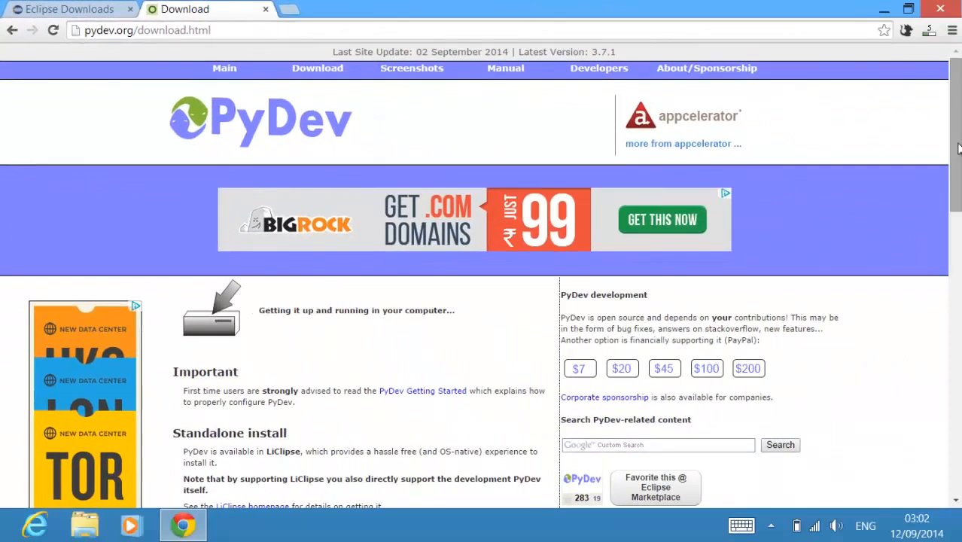
drag(957, 151, 929, 151)
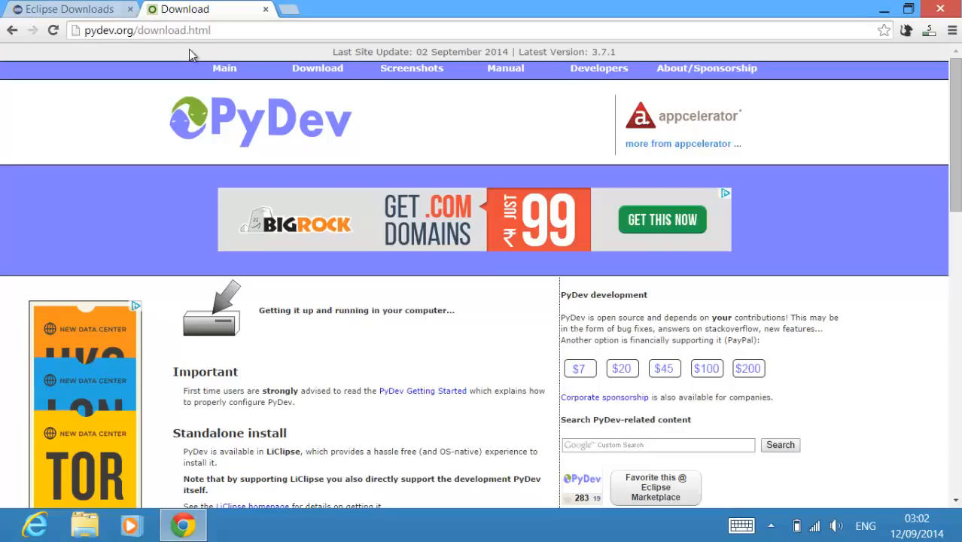
click(96, 15)
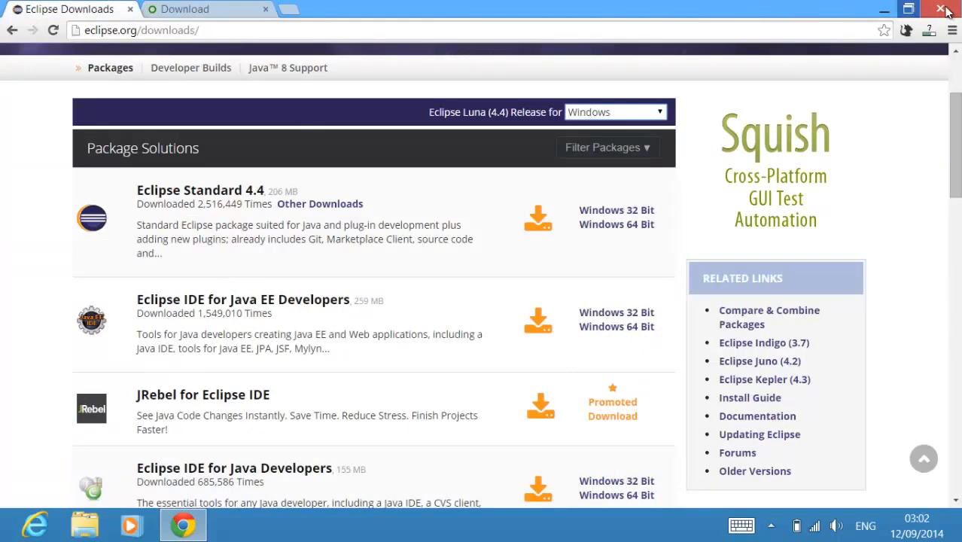
click(942, 9)
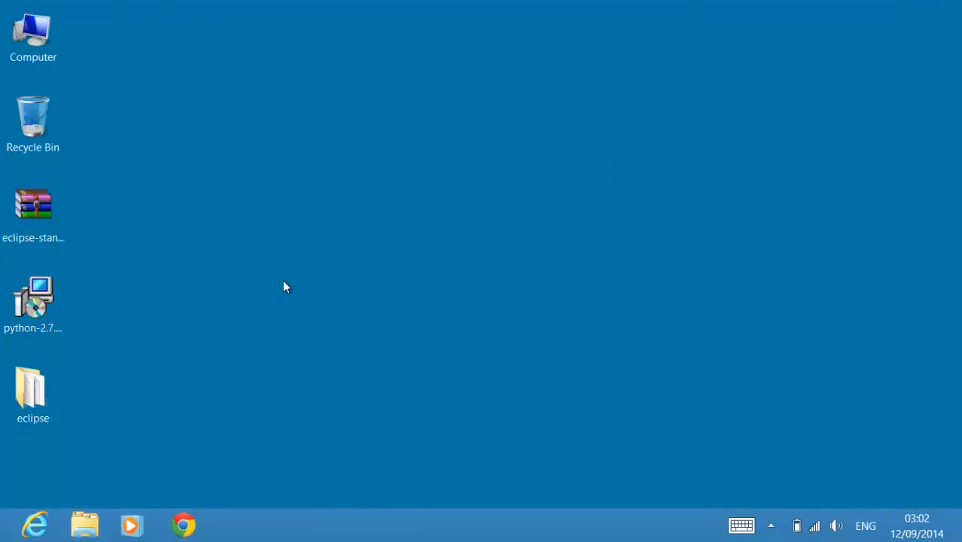
Step: Create a desktop shortcut to eclipse.exe from the extracted eclipse folder and close the folder window
click(37, 215)
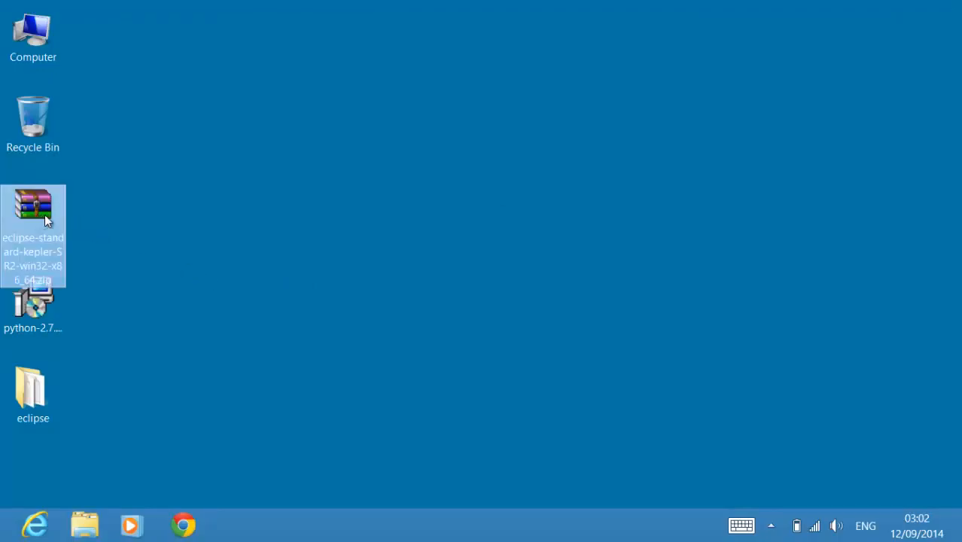
click(165, 234)
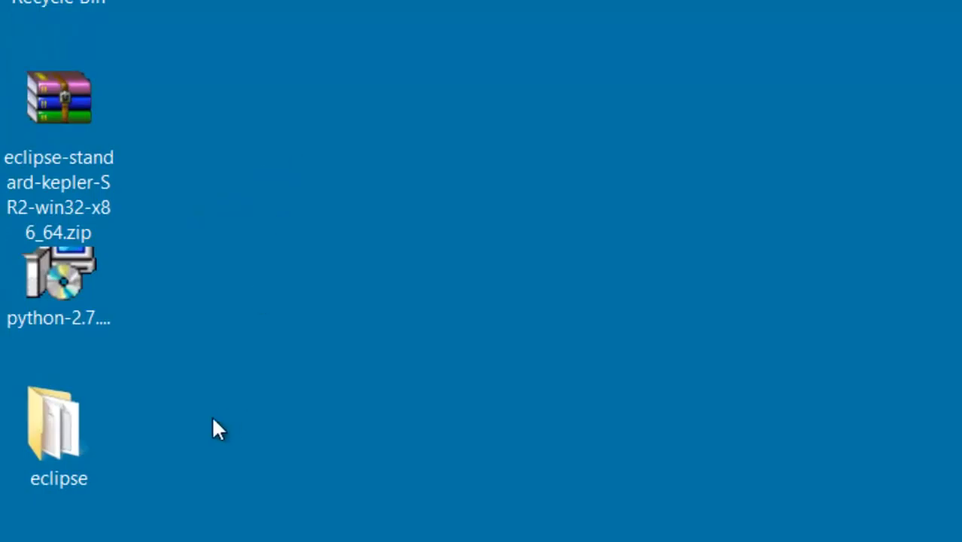
double_click(80, 436)
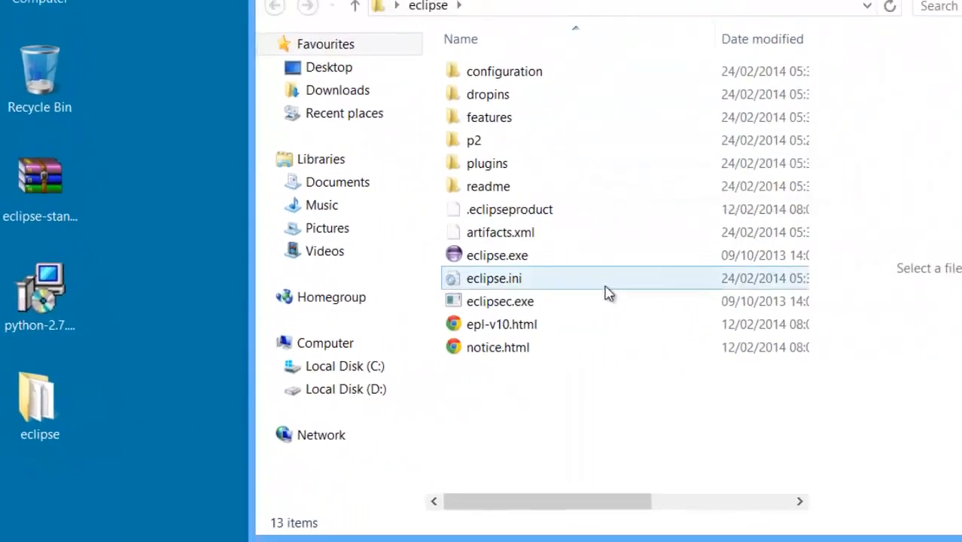
right_click(481, 255)
mouse_move(669, 392)
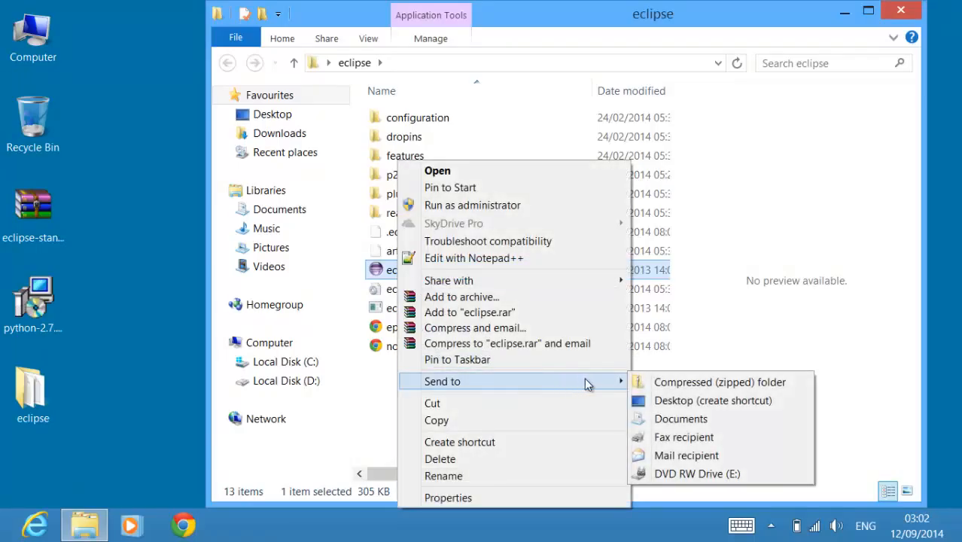
click(655, 404)
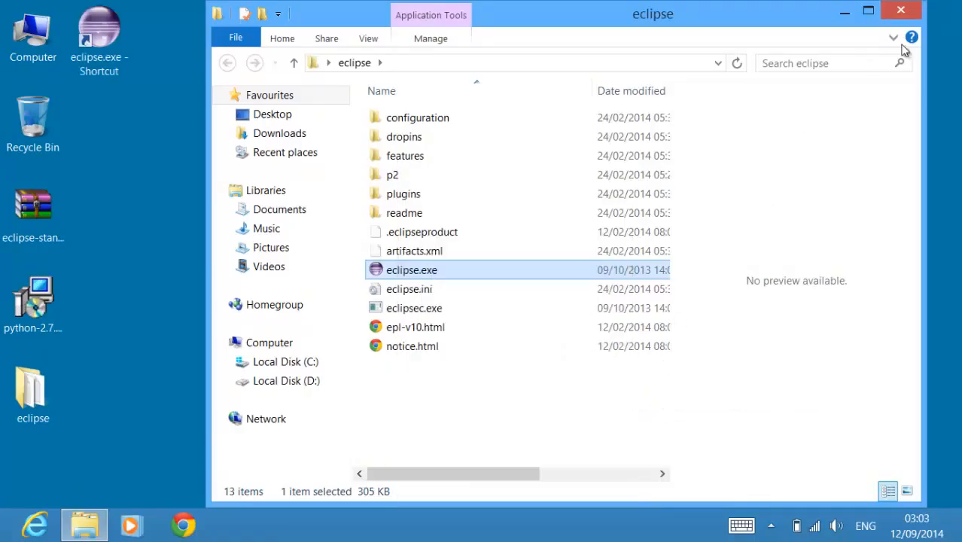
click(901, 10)
Step: Rename the new eclipse.exe desktop shortcut as Eclipse
click(106, 68)
key(F2)
text(Eclipse)
click(221, 174)
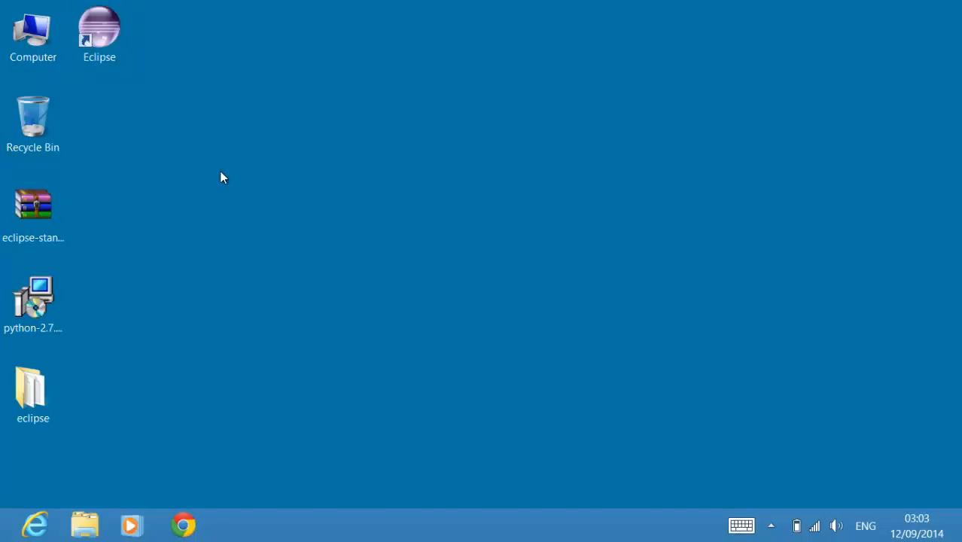
Step: Create a new folder named pyFiles2 on the desktop
key(ctrl+shift+n)
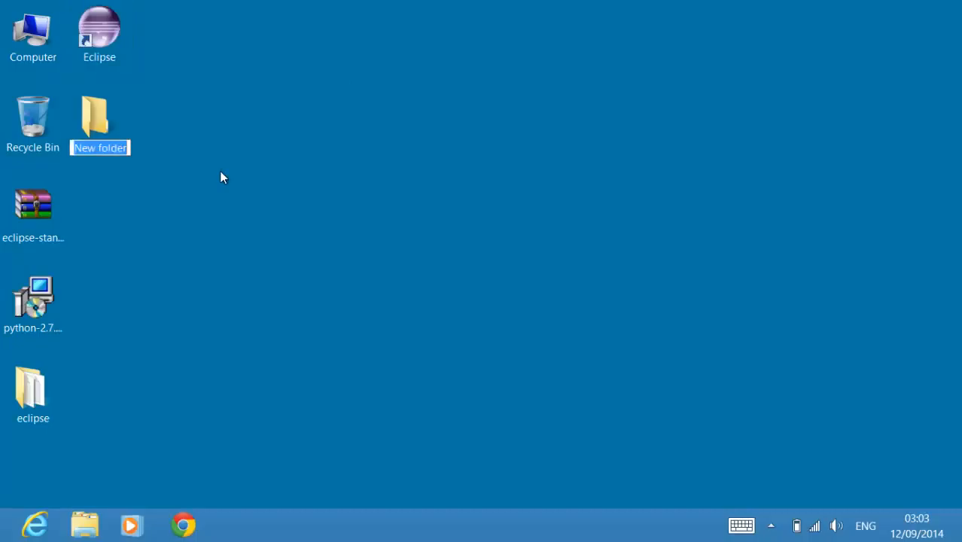
text(pyFil)
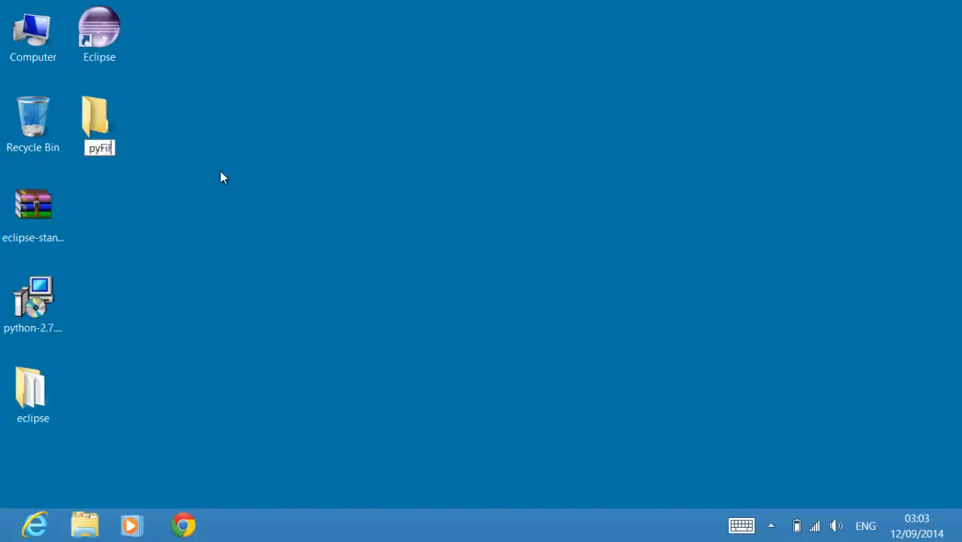
text(es2)
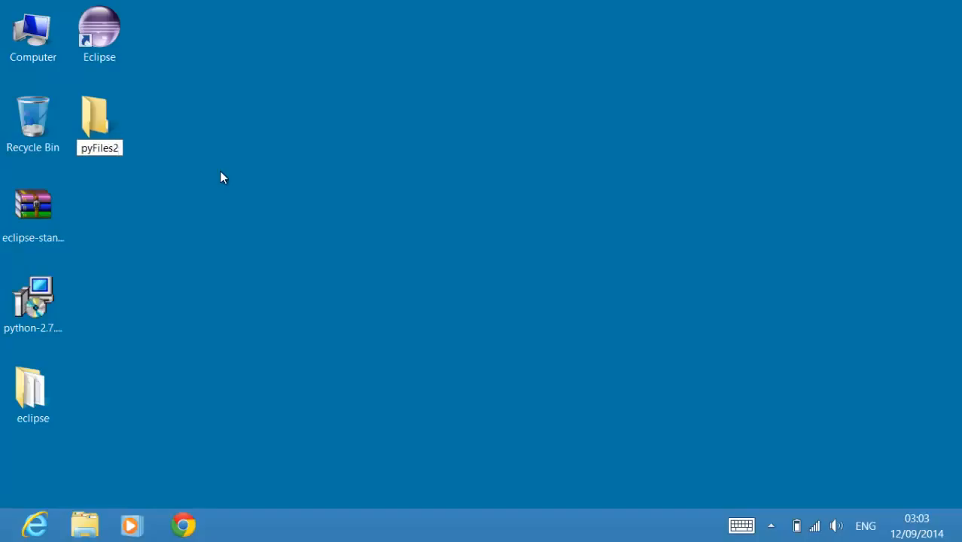
key(Return)
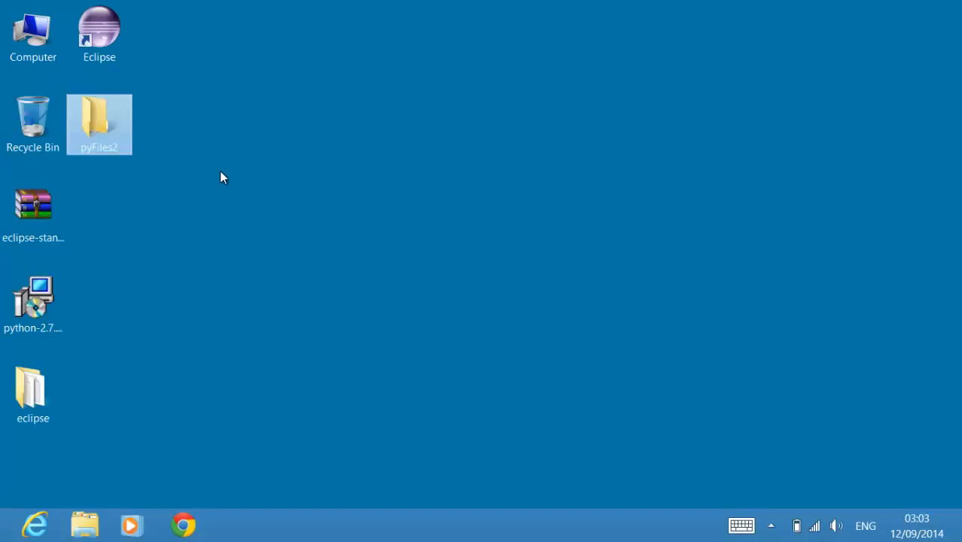
click(224, 132)
Step: Launch Eclipse with the desktop folder pyFiles2 as its workspace, set as the default without asking again
double_click(100, 30)
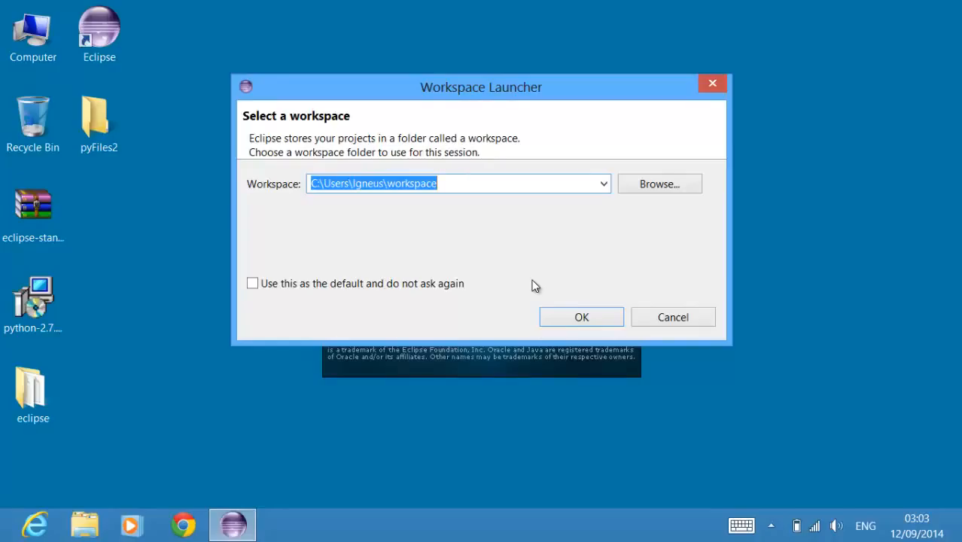
click(652, 189)
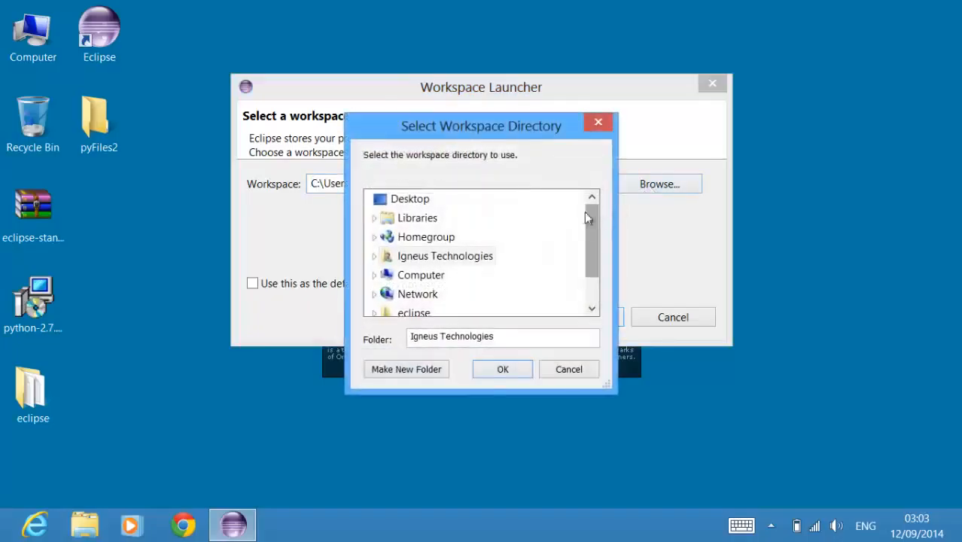
drag(591, 232, 596, 272)
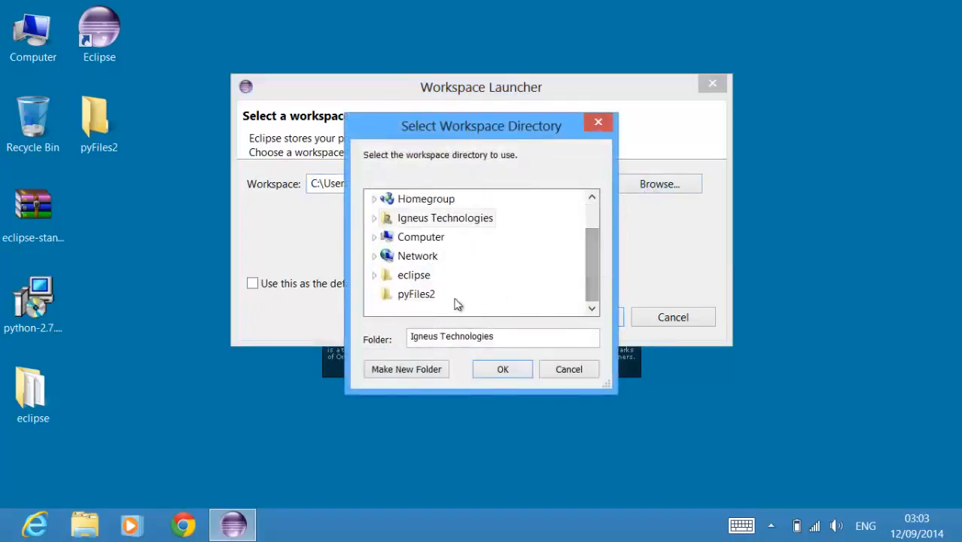
click(423, 296)
click(490, 369)
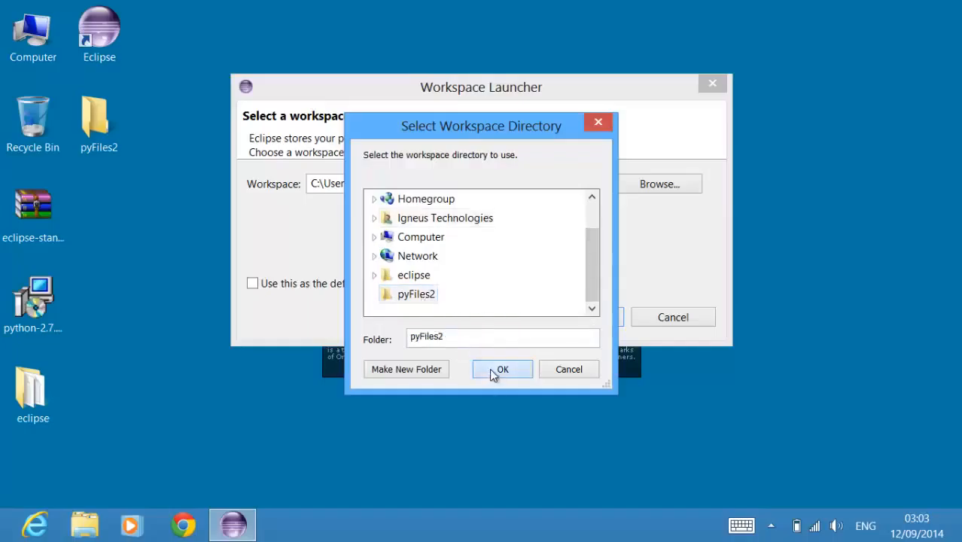
click(252, 284)
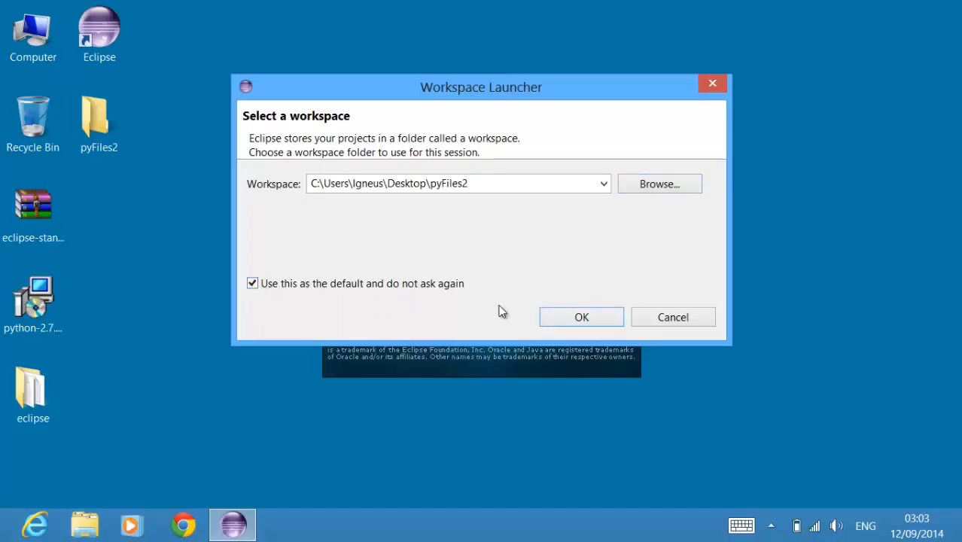
click(580, 318)
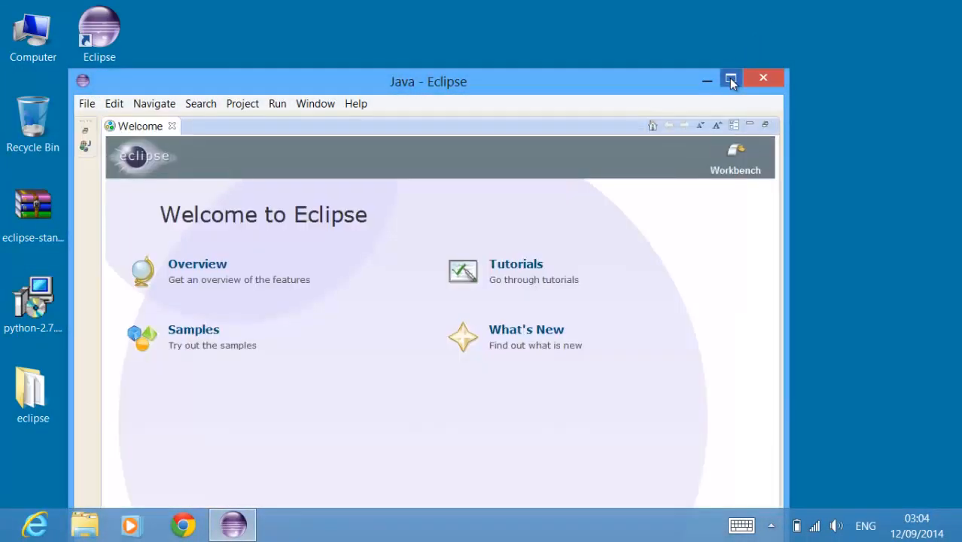
Step: Maximize the Eclipse window and close the Welcome page
click(730, 80)
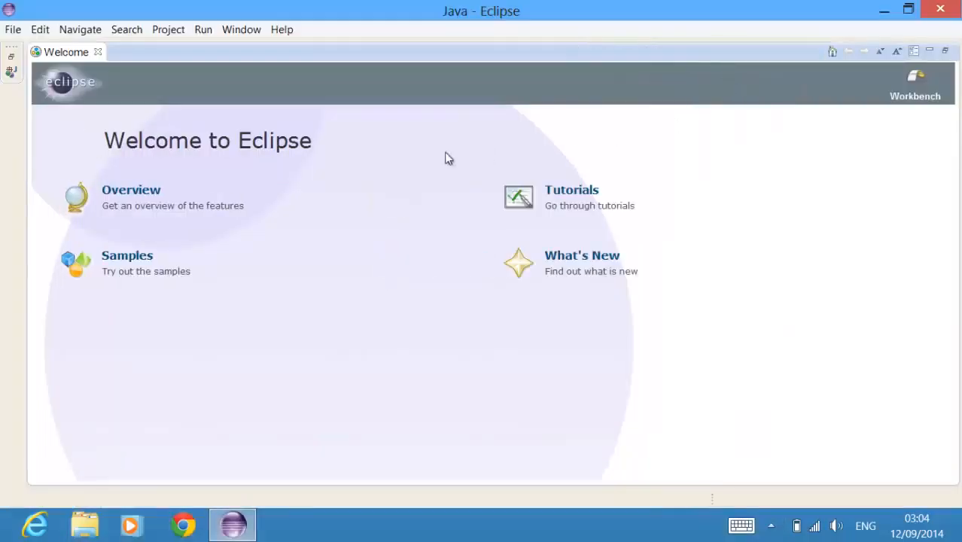
click(97, 52)
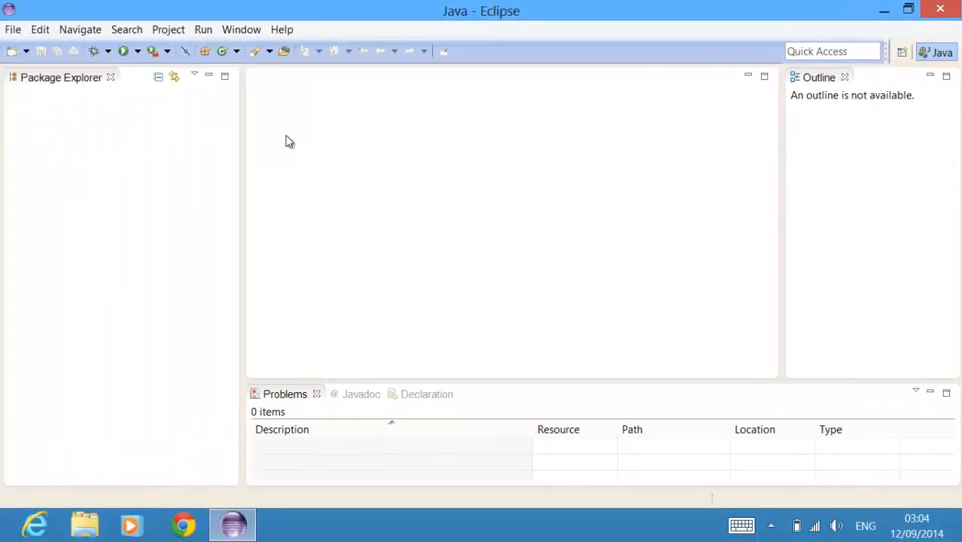
Step: Check which categories are listed in the Eclipse preferences, and close the dialog
click(249, 31)
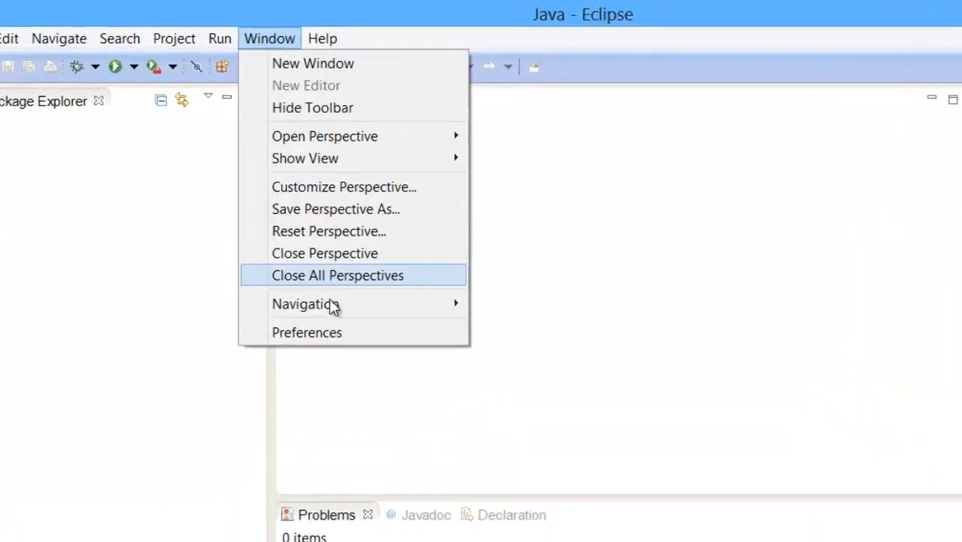
click(270, 255)
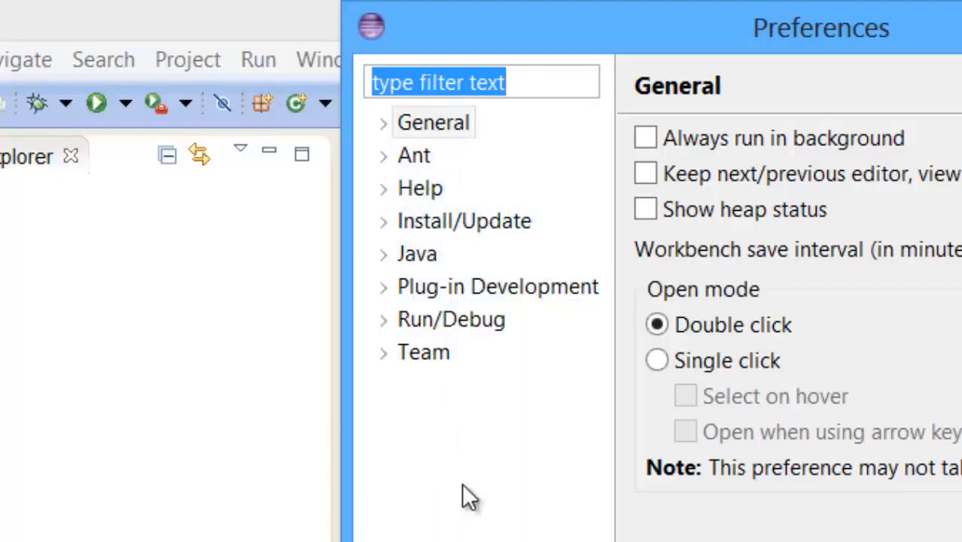
key(Escape)
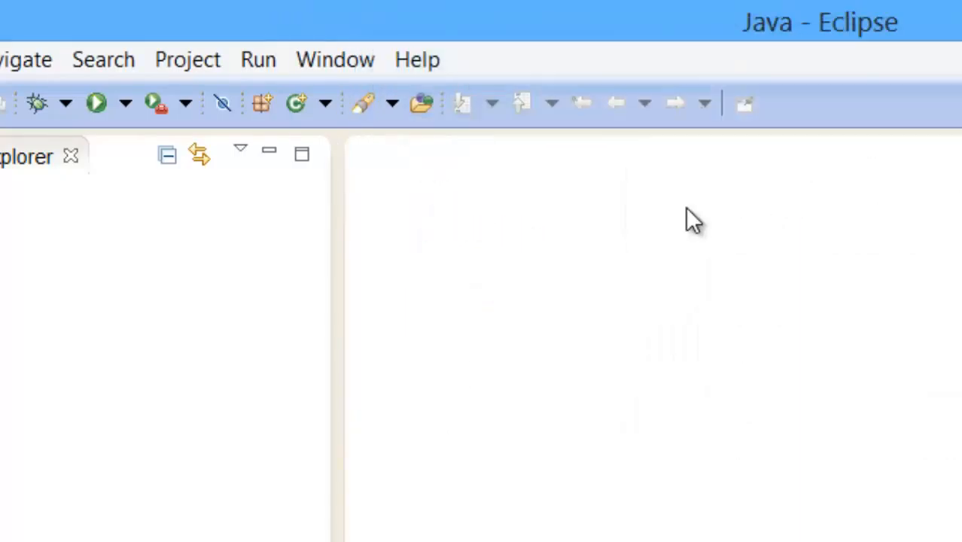
Step: Start installing new software and open the Available Software Sites preferences
click(416, 68)
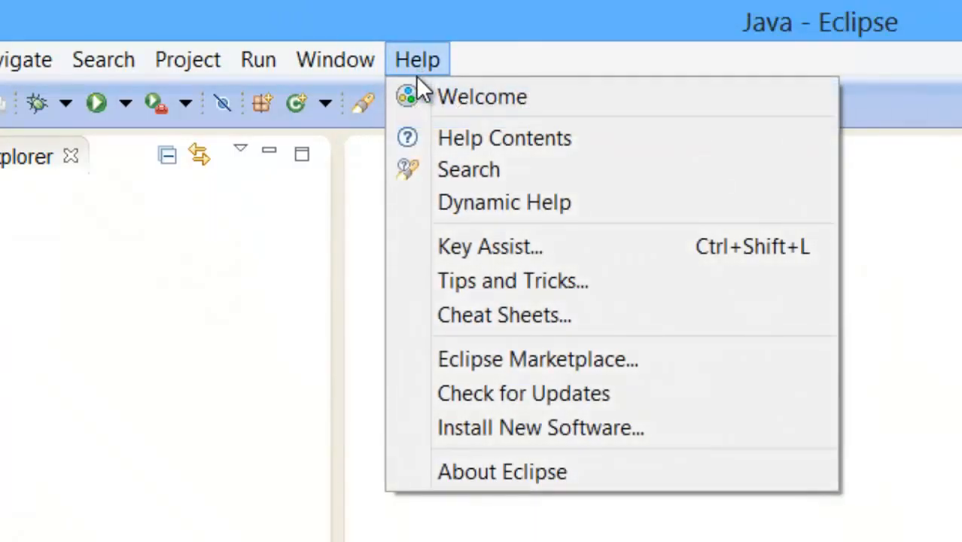
click(591, 431)
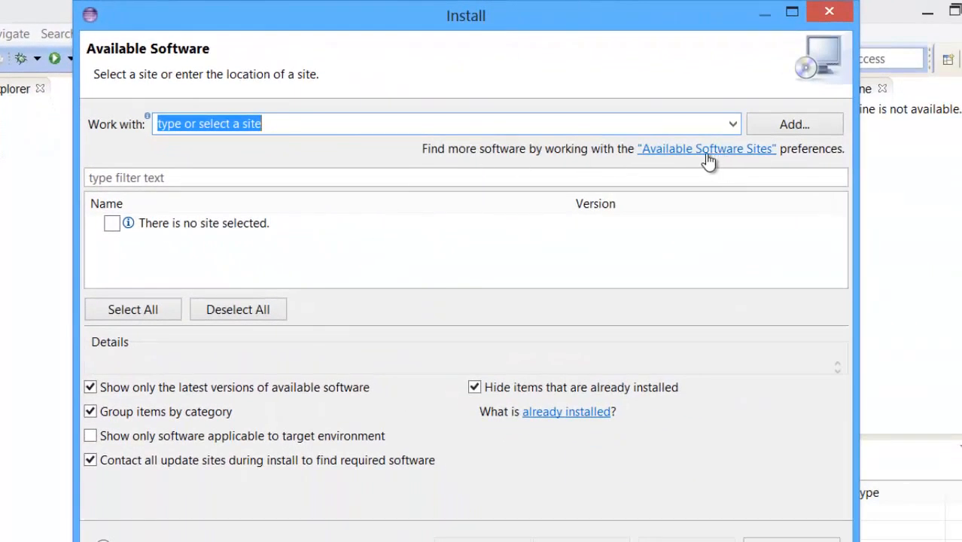
click(708, 162)
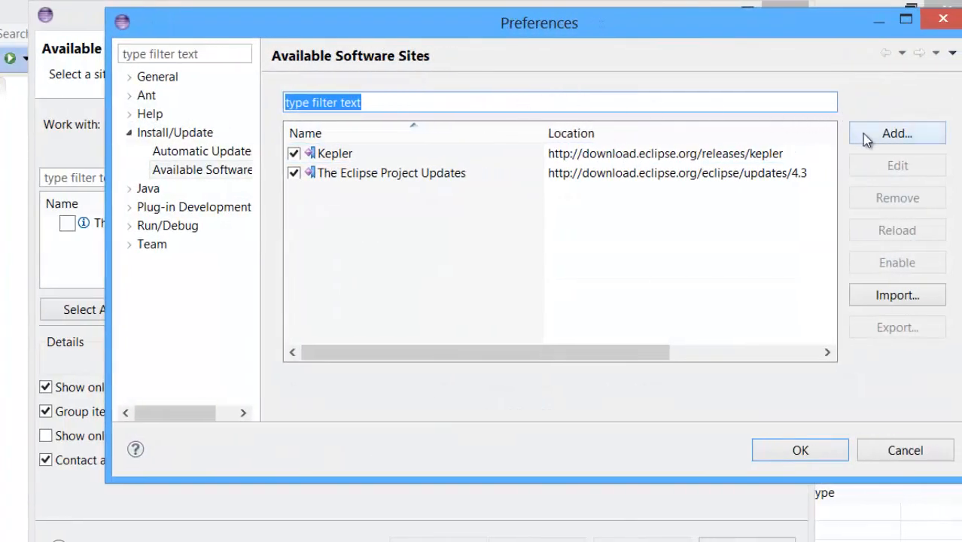
click(883, 136)
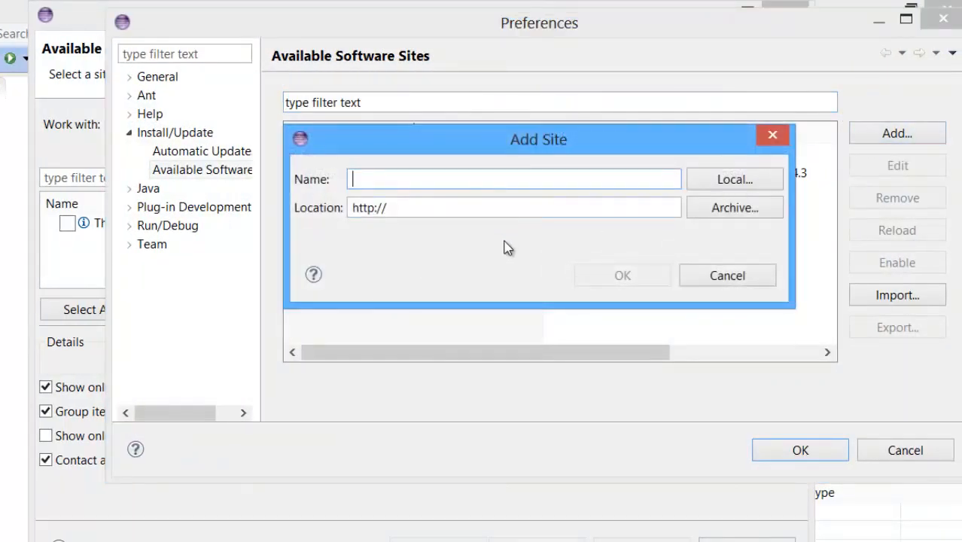
text(pydev)
key(Tab)
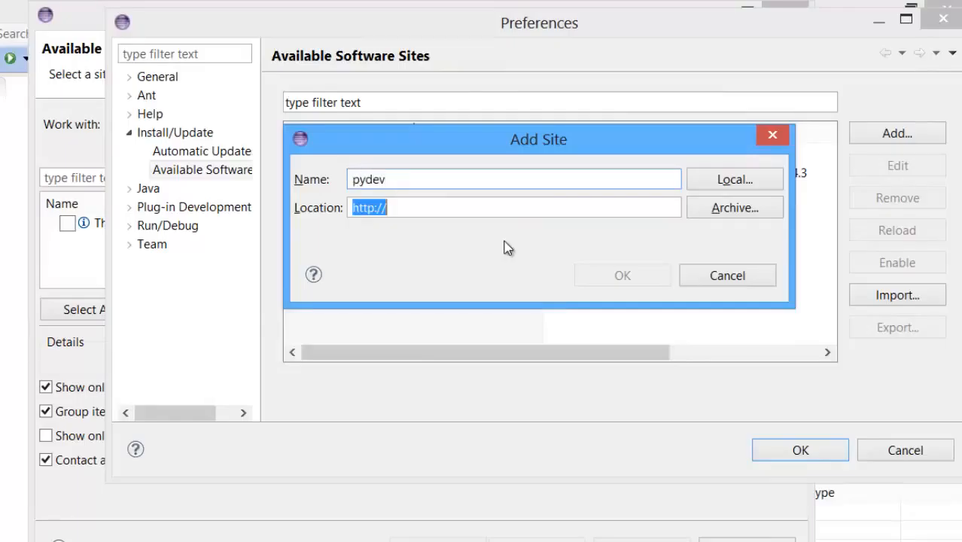
key(Right)
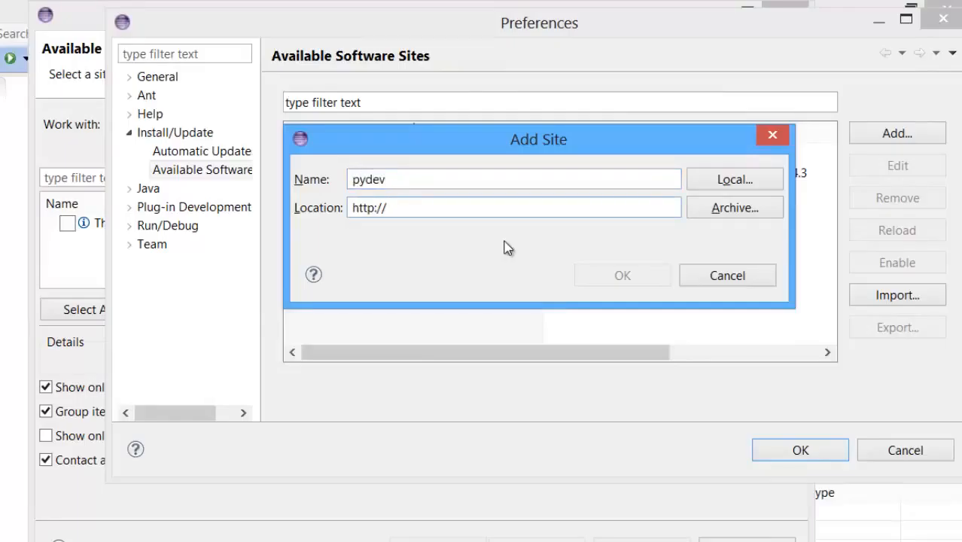
text(pydev.)
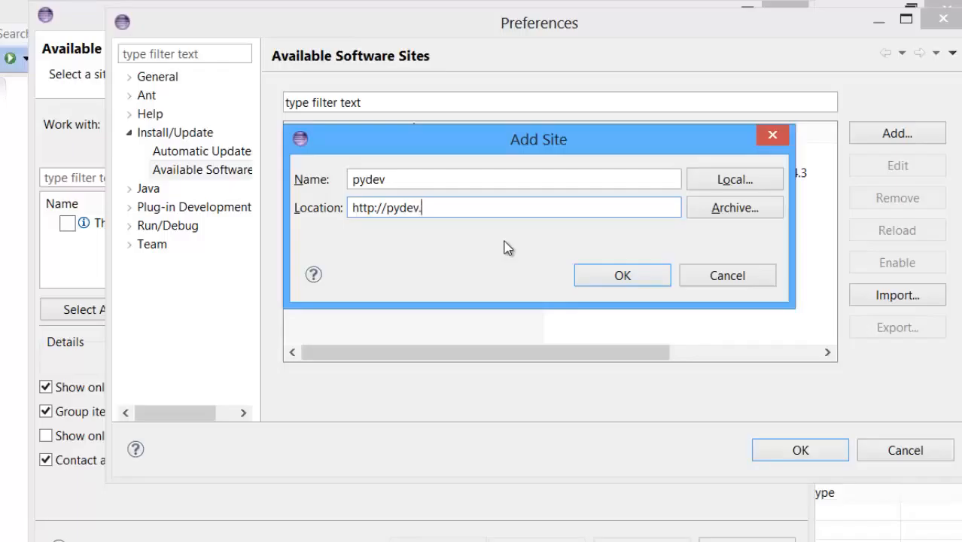
text(org/updates)
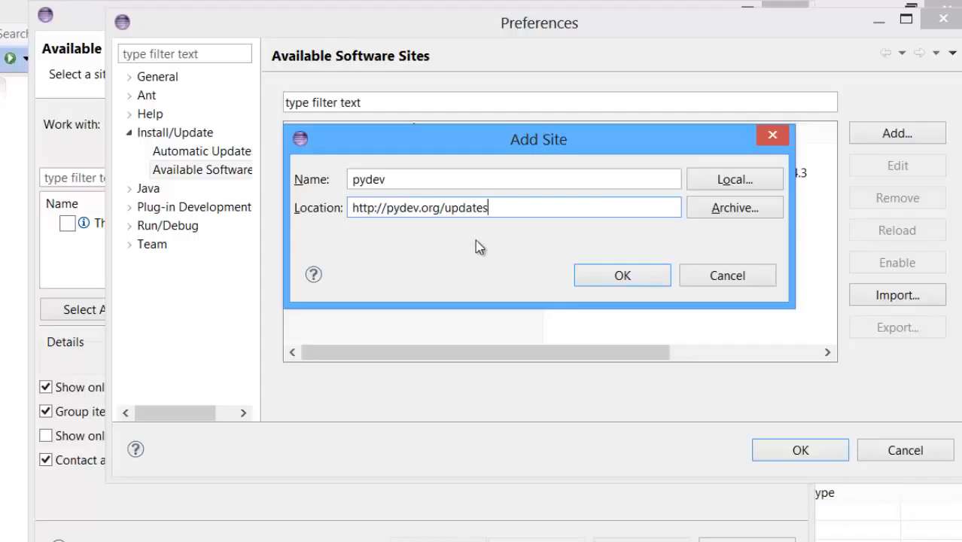
click(594, 281)
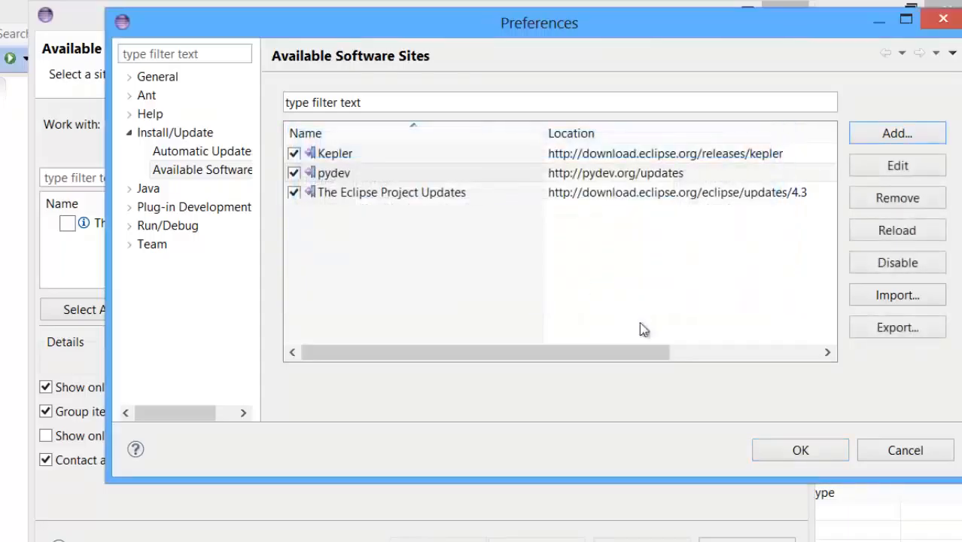
click(801, 452)
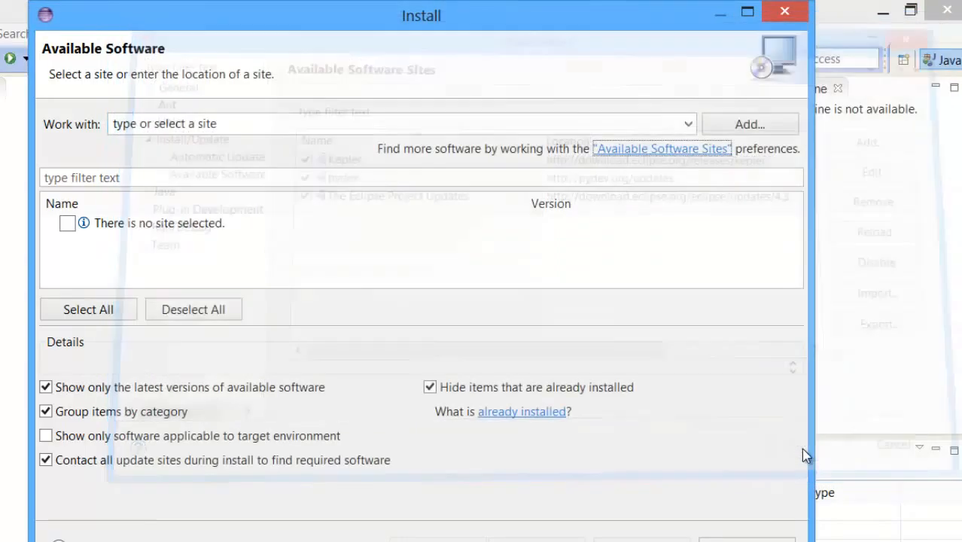
click(284, 132)
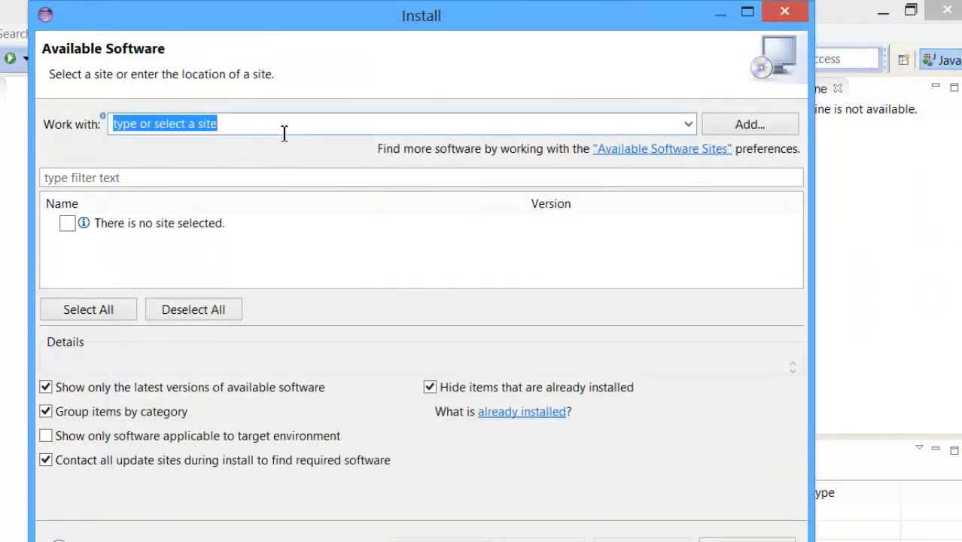
text(pydev)
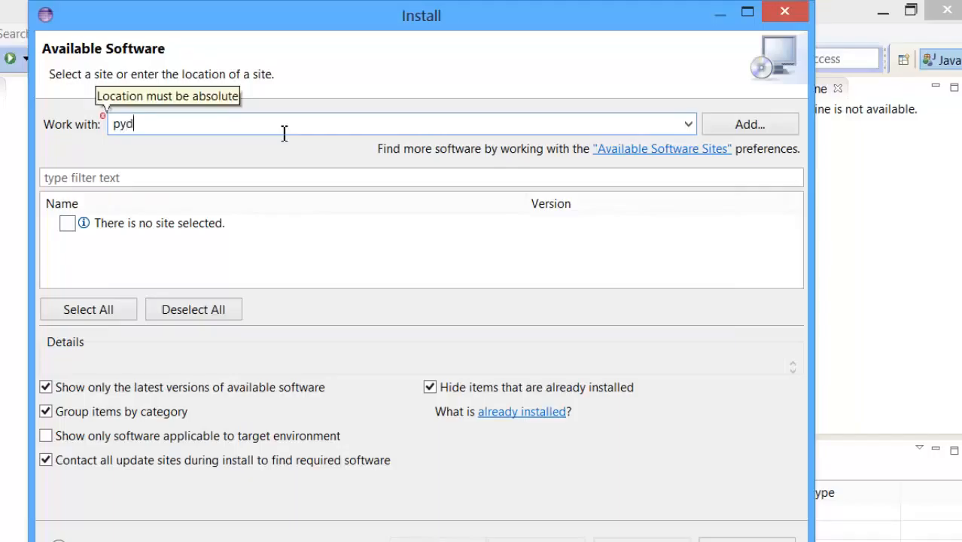
key(BackSpace)
key(BackSpace)
key(BackSpace)
key(BackSpace)
key(BackSpace)
click(749, 129)
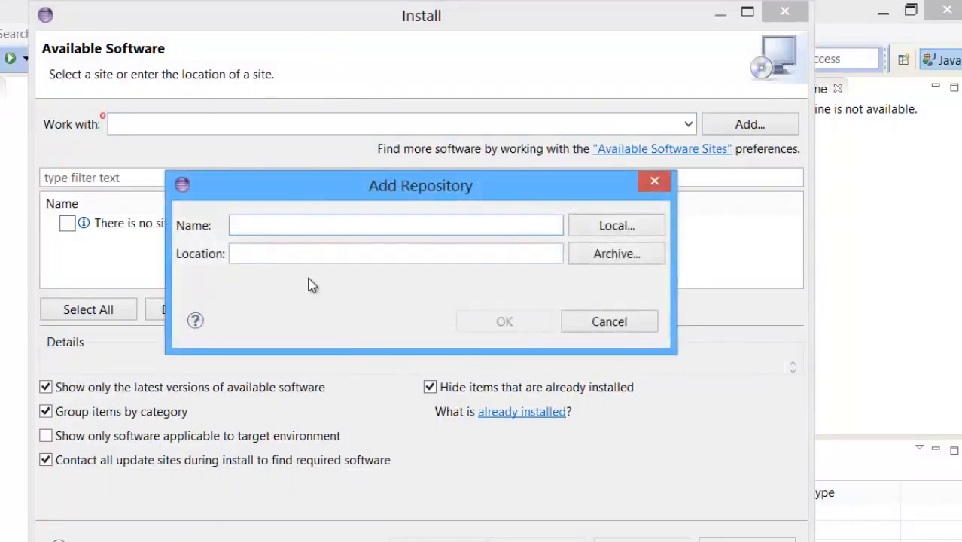
click(356, 256)
text(http)
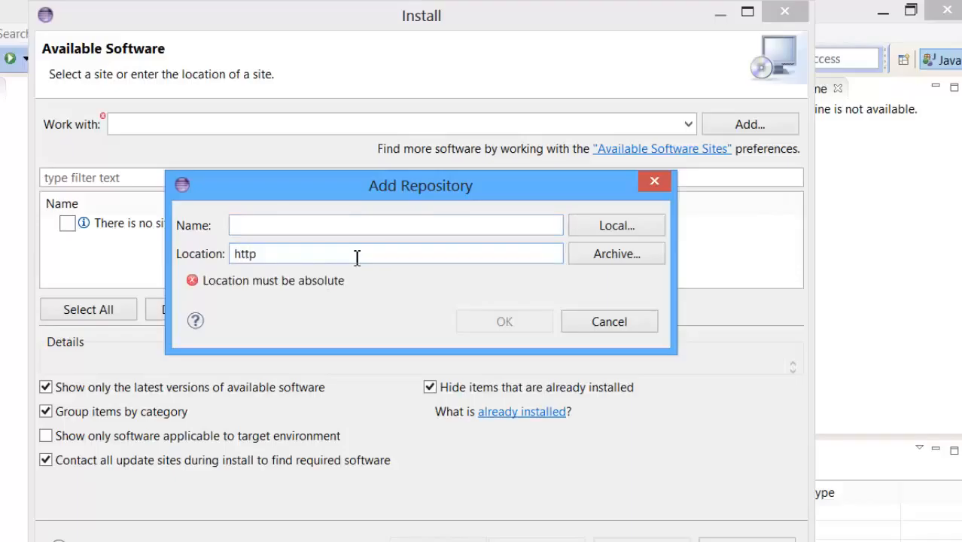
text(://)
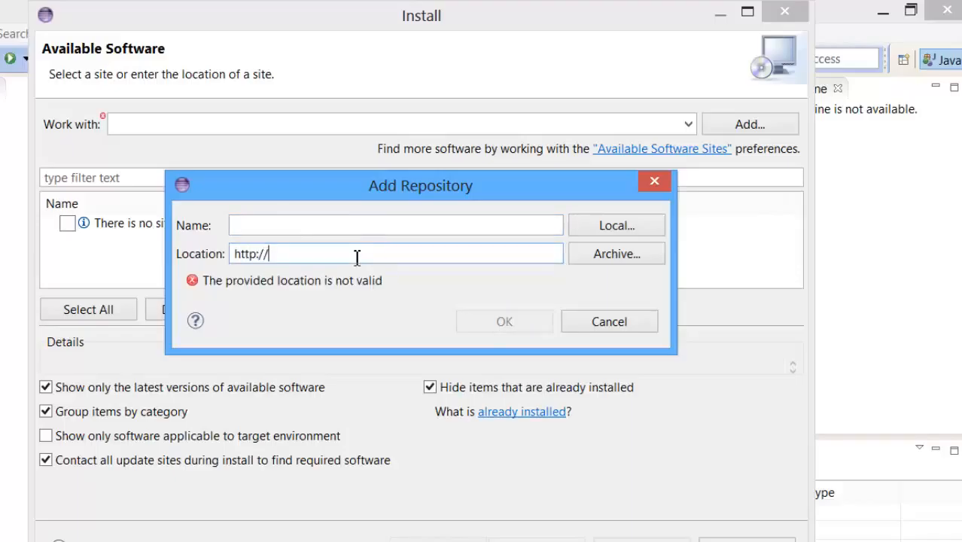
text(pydev.)
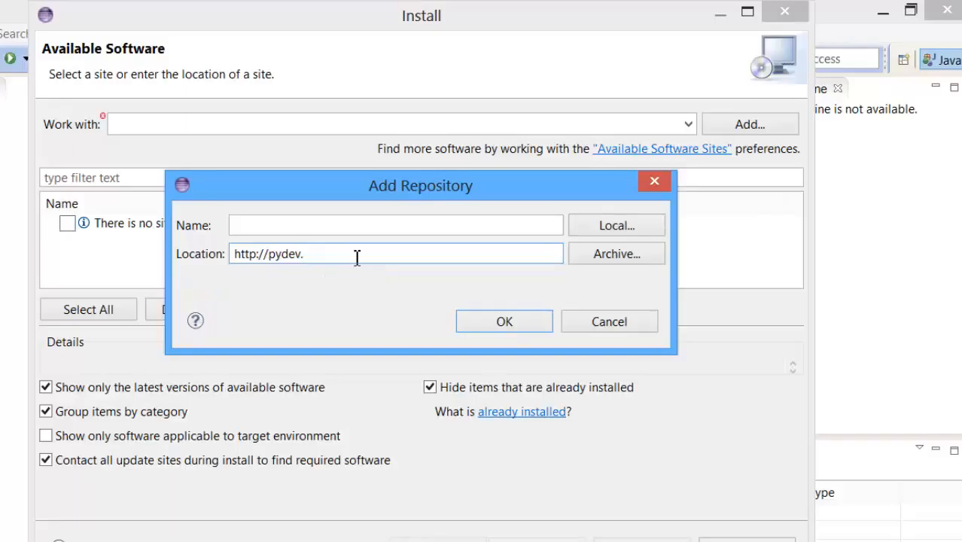
text(org/updates)
click(432, 227)
text(pyde)
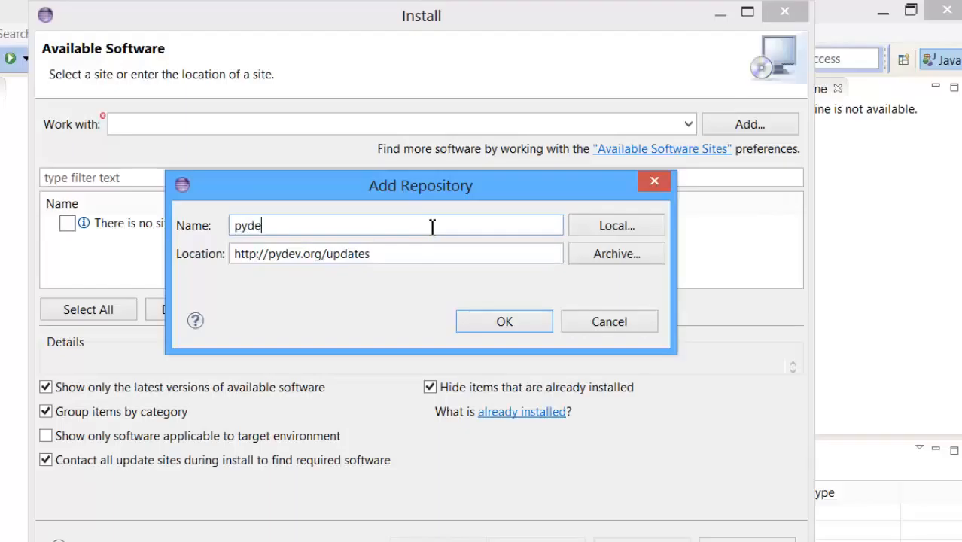
text(v)
click(516, 334)
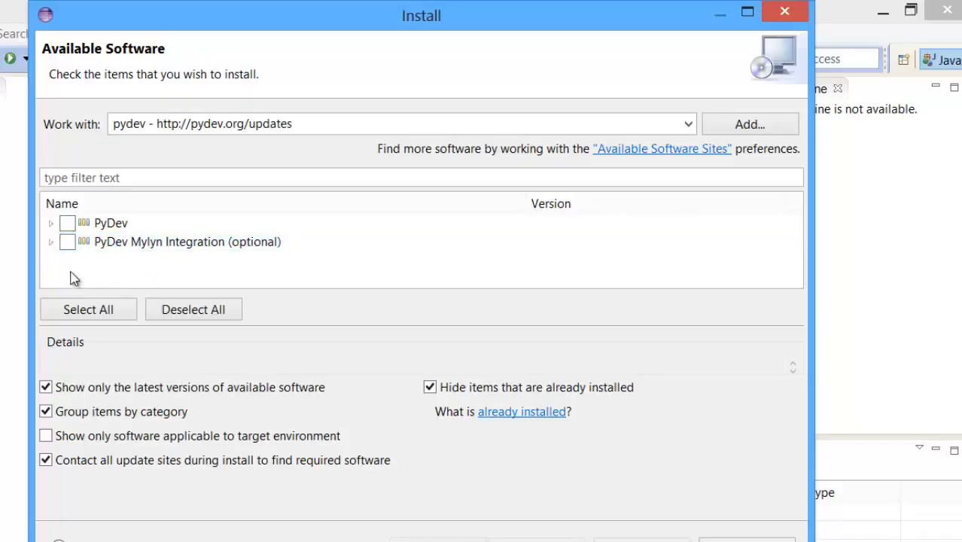
Step: Select PyDev without the Mylyn integration, accept the license agreement and start the installation
click(67, 224)
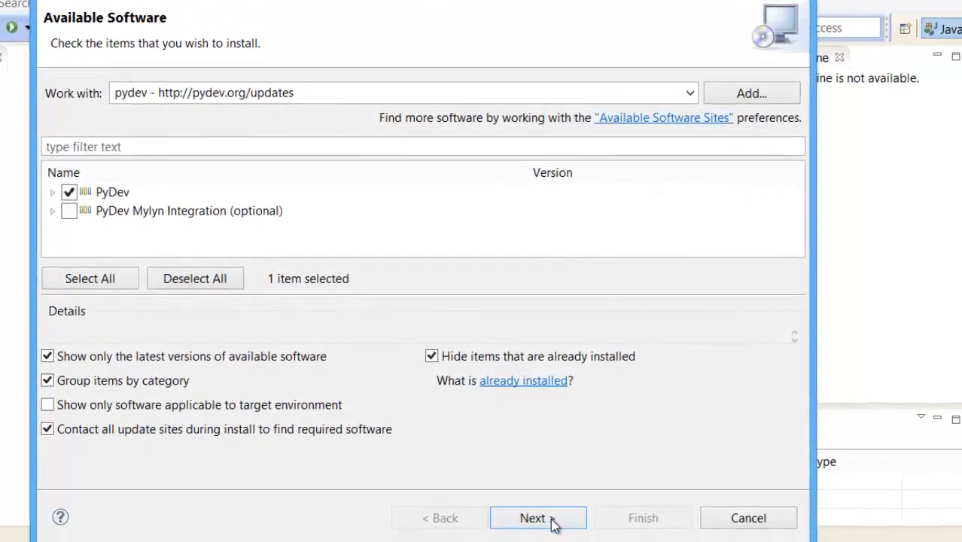
click(552, 508)
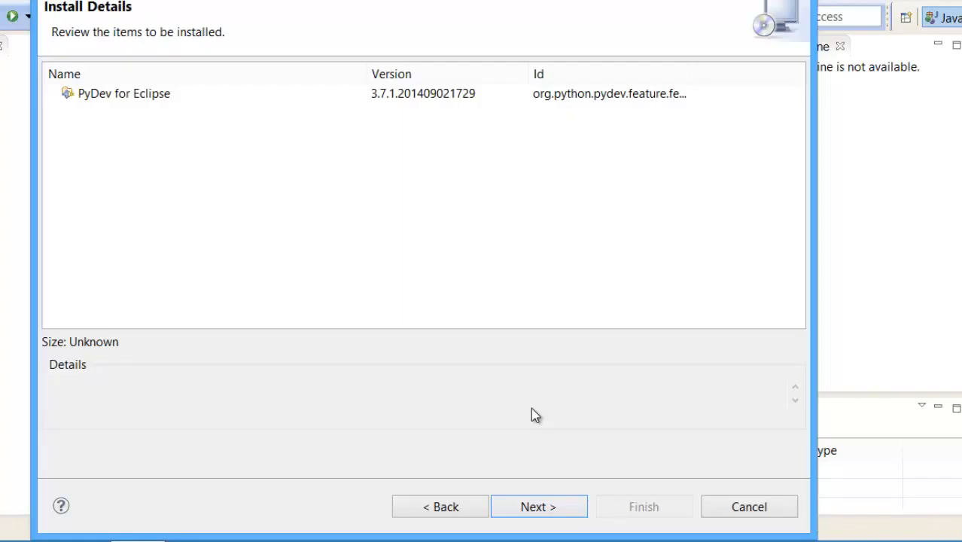
click(539, 507)
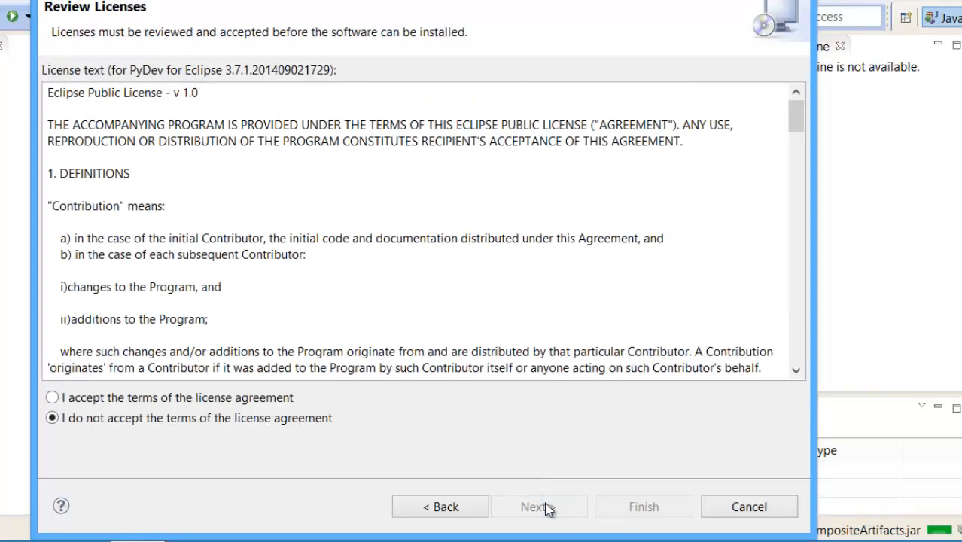
click(259, 401)
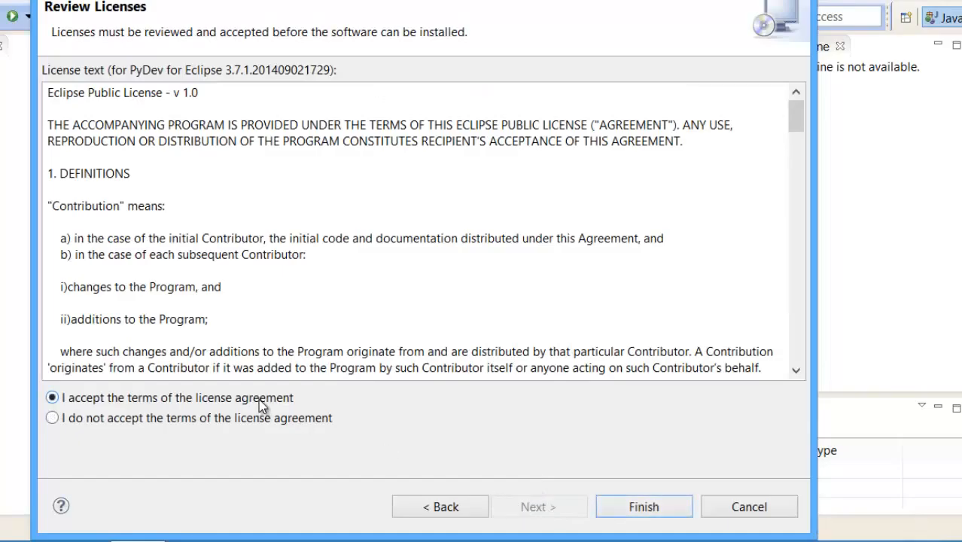
click(632, 509)
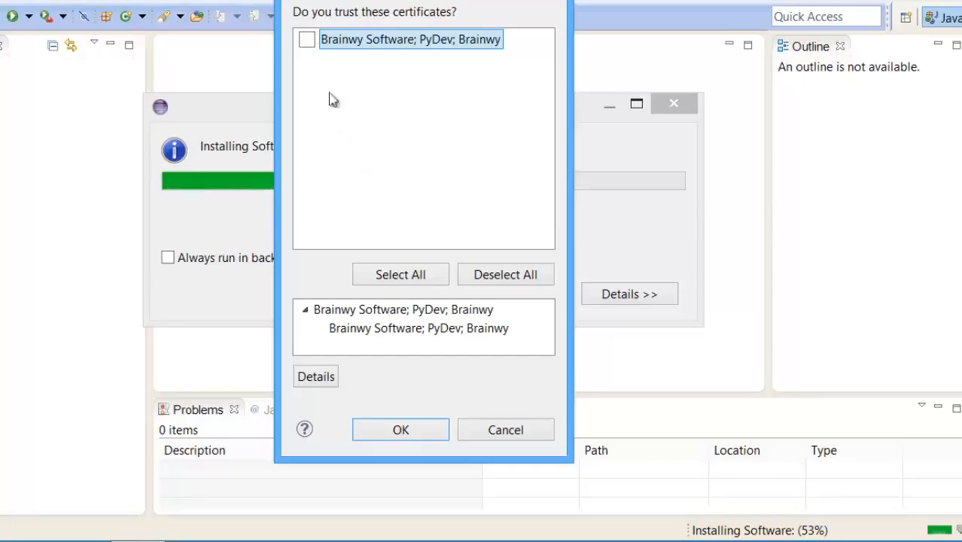
Step: Trust the Brainwy Software PyDev certificate and restart Eclipse to apply the installation
click(308, 40)
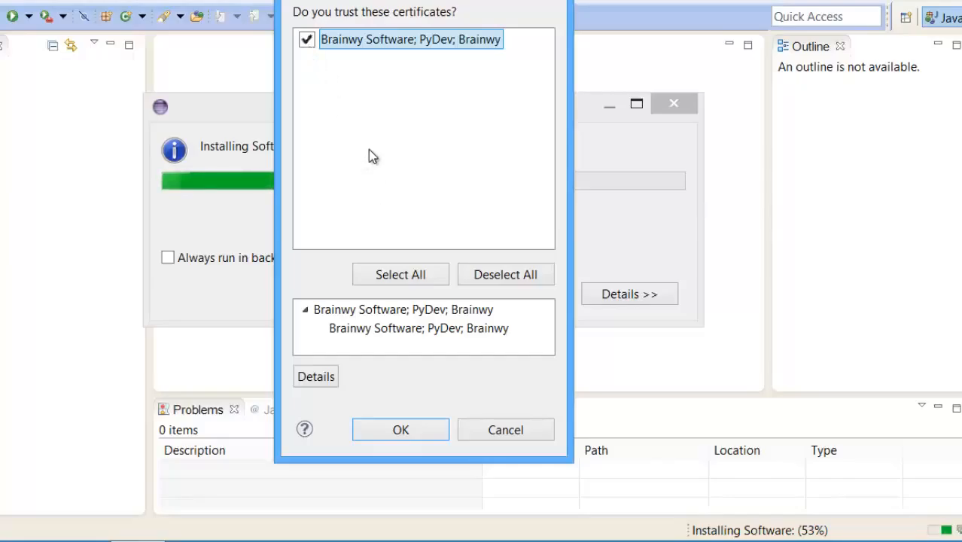
click(401, 430)
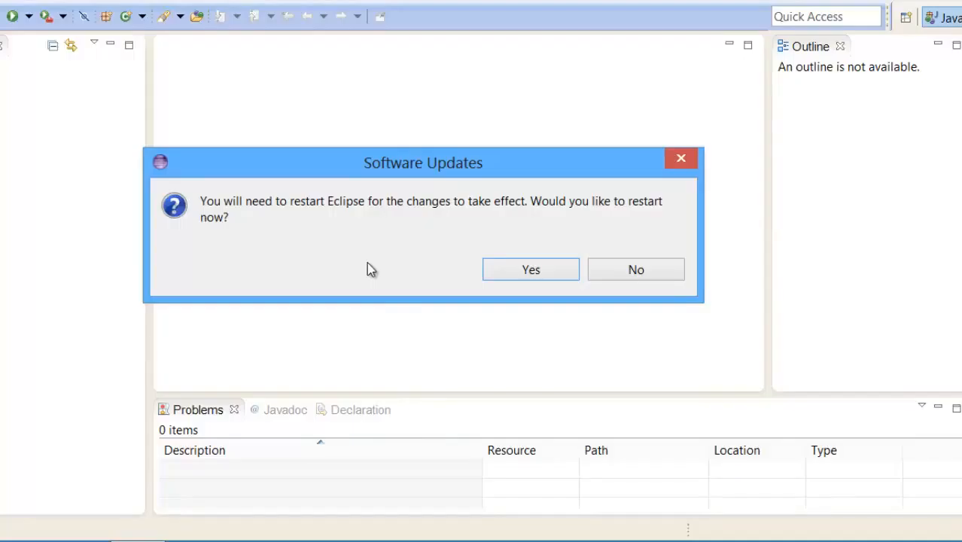
click(521, 272)
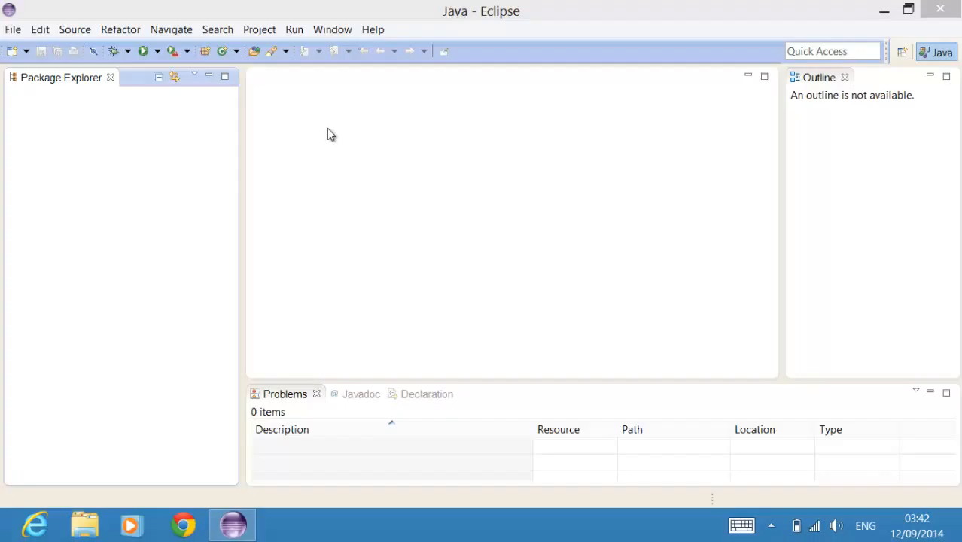
Step: Open the Python Interpreter page of the PyDev preferences
click(332, 29)
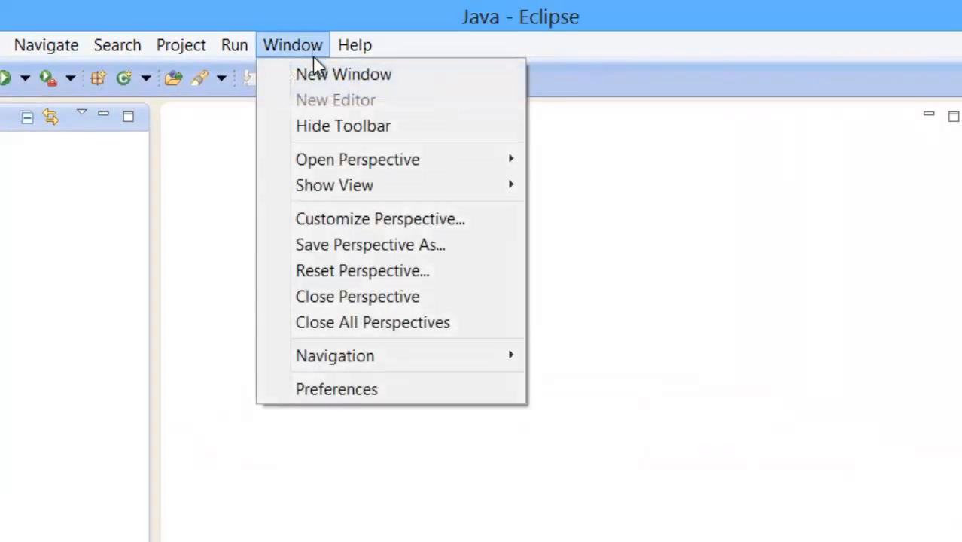
click(360, 390)
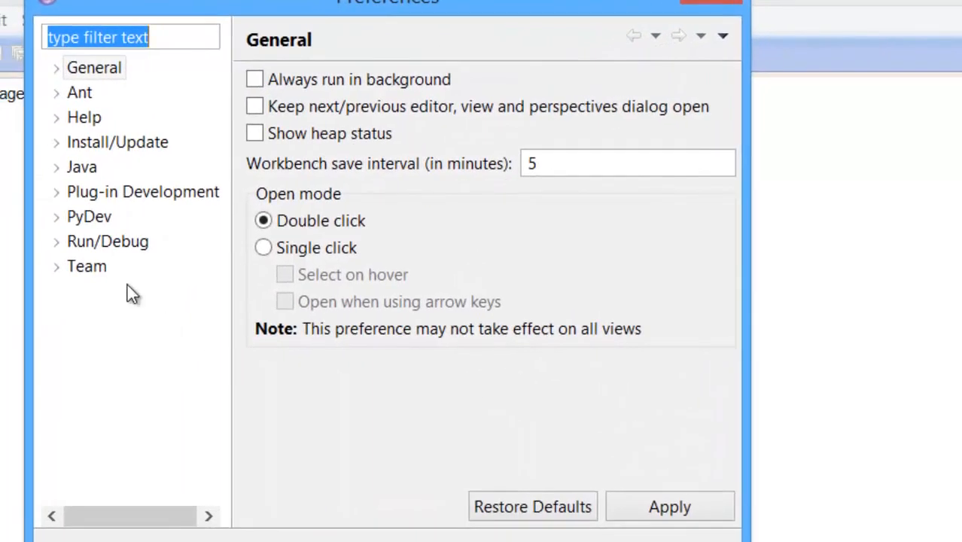
click(56, 218)
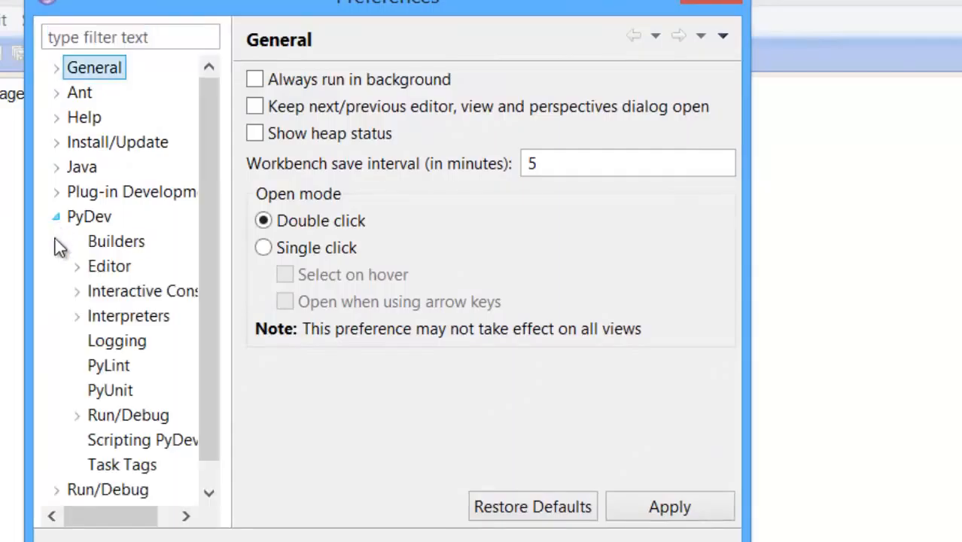
click(139, 320)
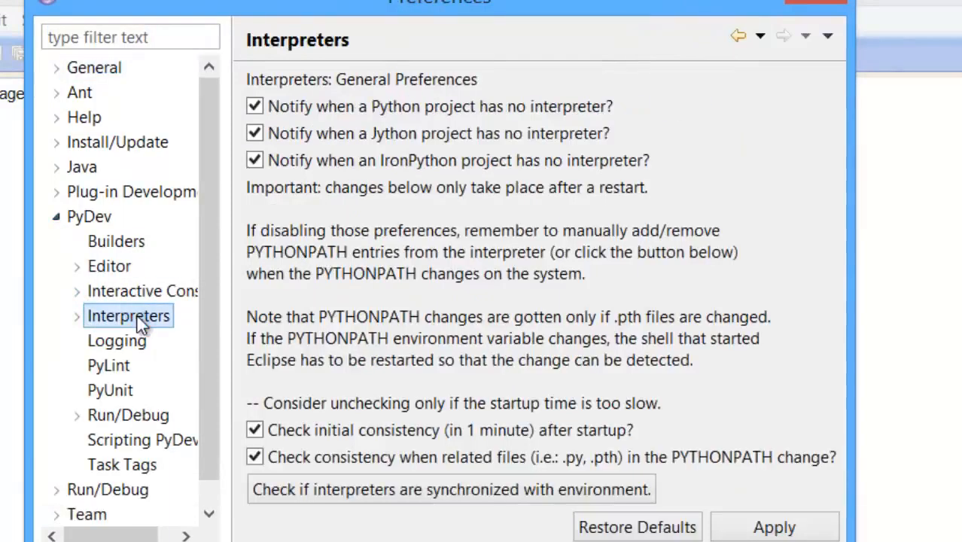
click(74, 314)
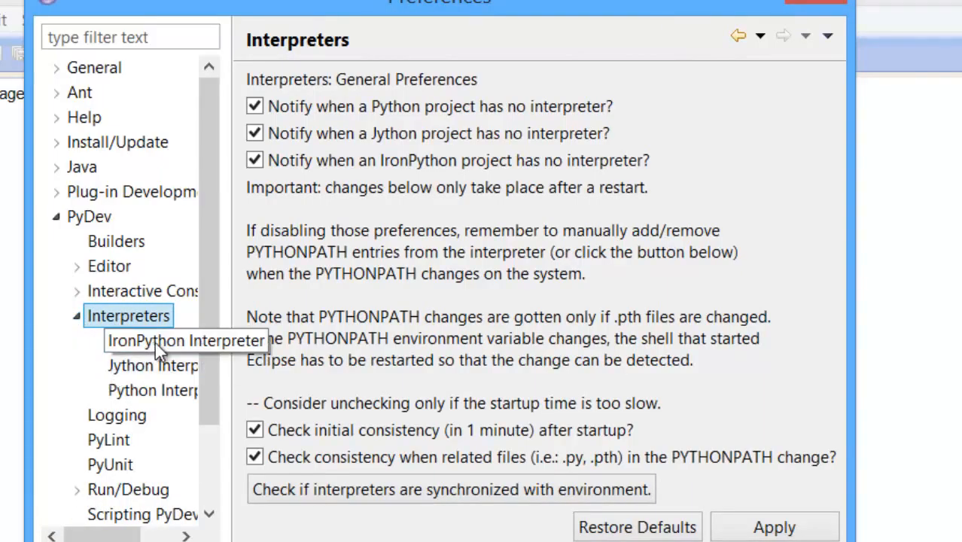
click(162, 390)
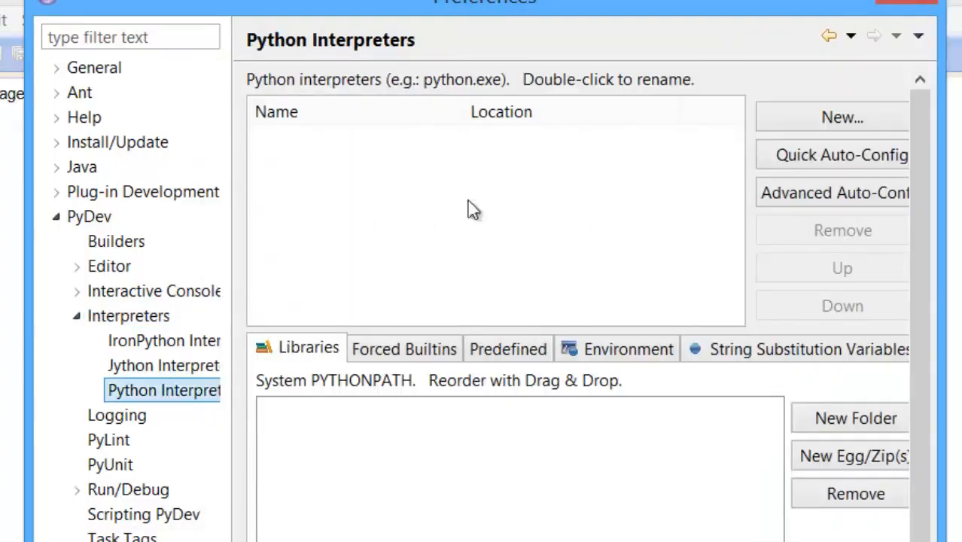
Step: Add a new Python interpreter that uses the executable C:\Python27\python.exe
click(851, 126)
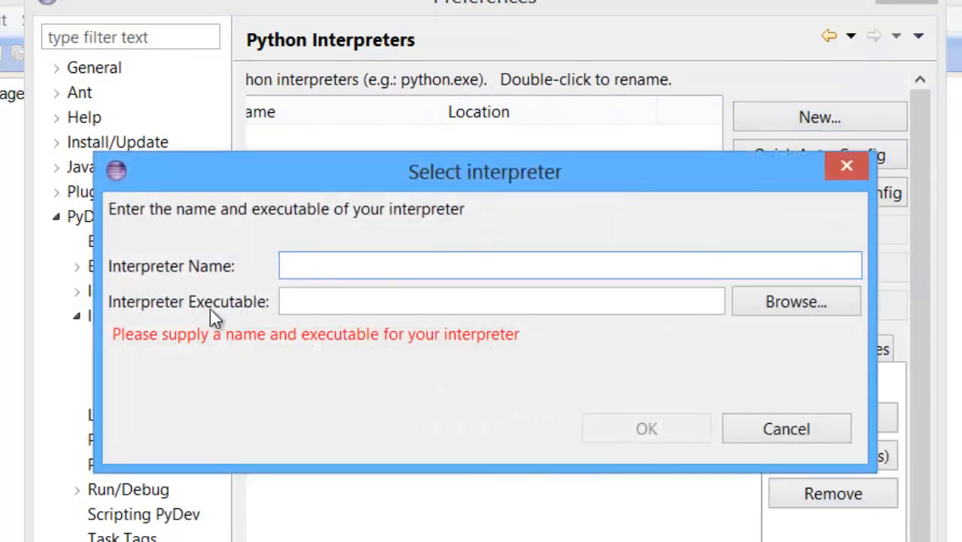
click(786, 302)
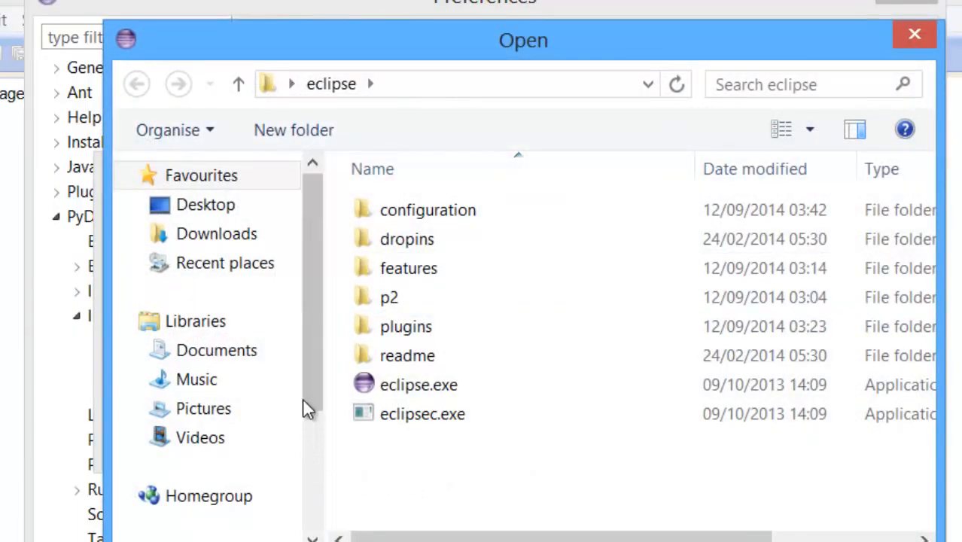
drag(317, 357, 278, 437)
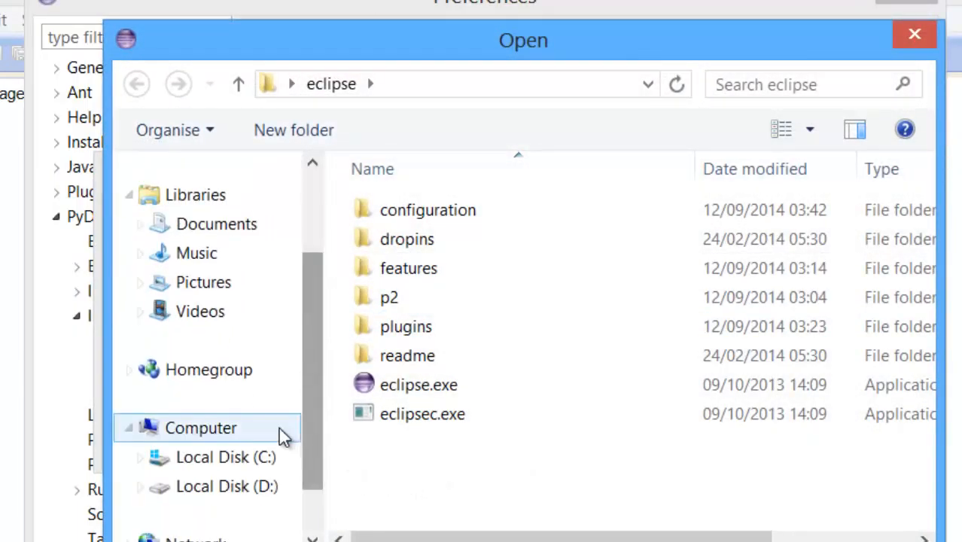
click(251, 458)
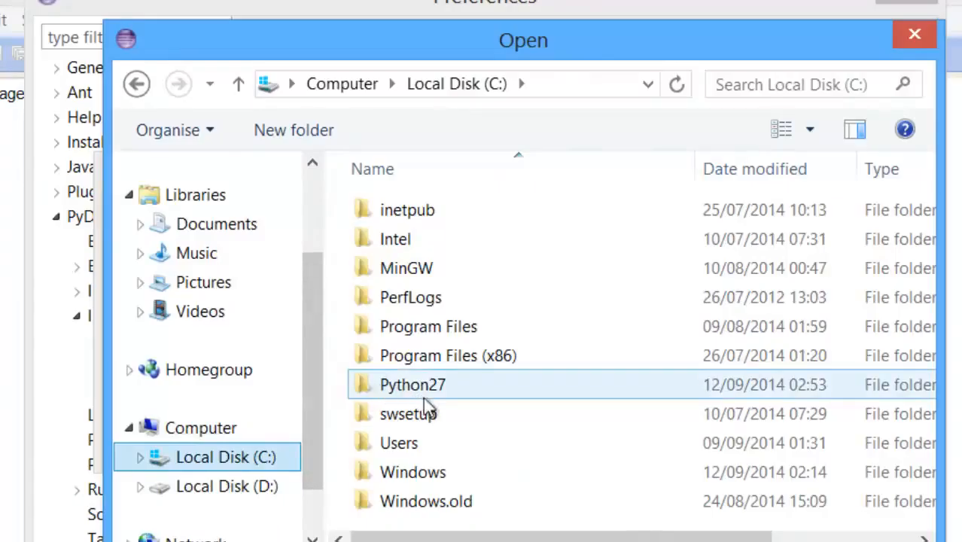
double_click(469, 386)
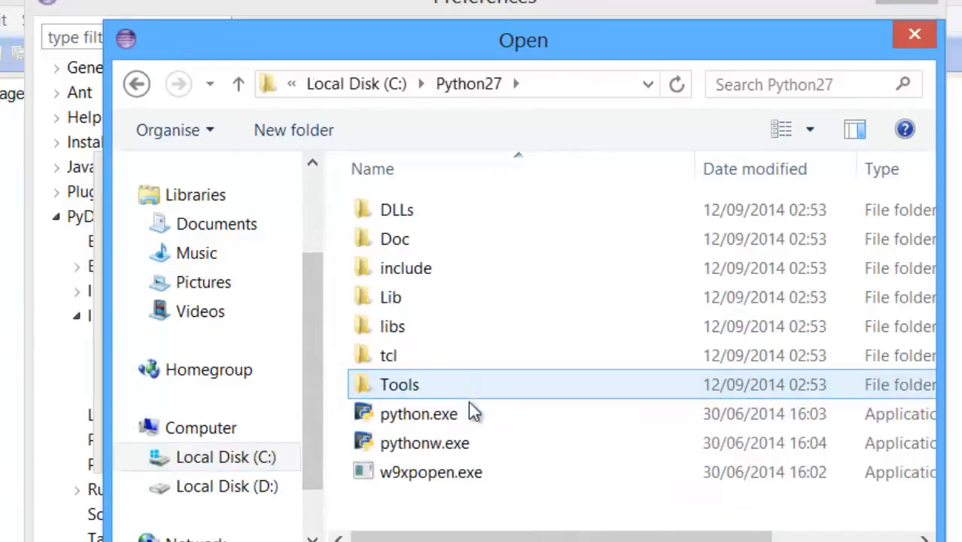
click(493, 418)
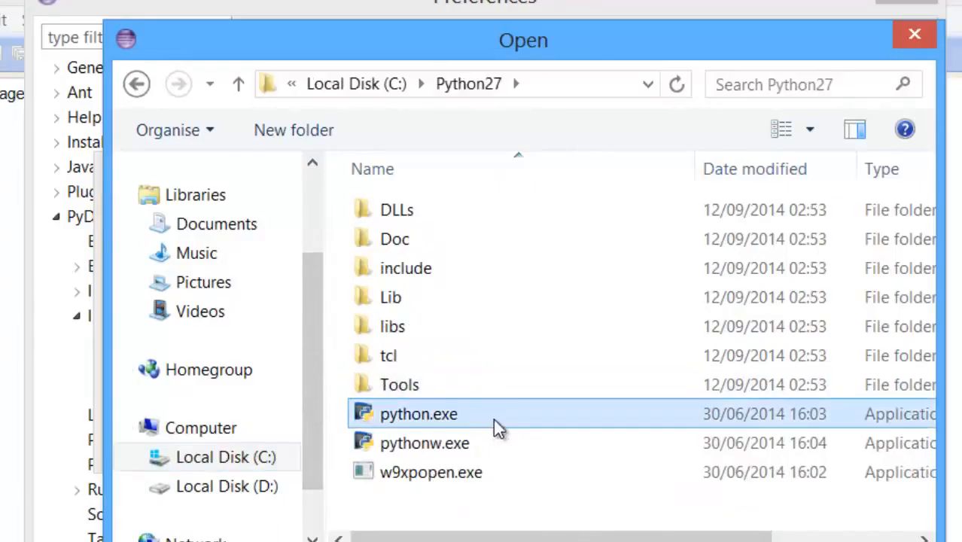
key(Return)
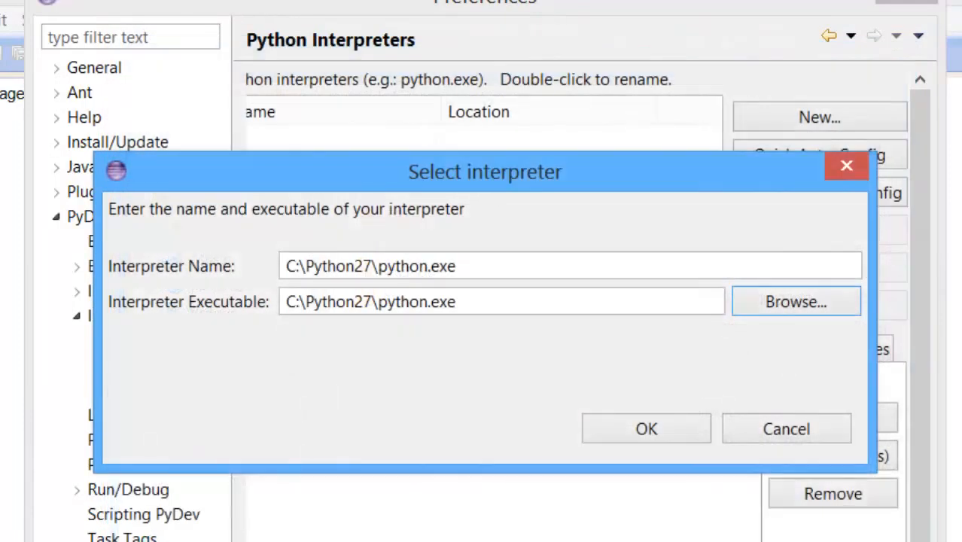
Step: Name the interpreter Python, confirm adding it and apply the preferences
drag(479, 269, 166, 245)
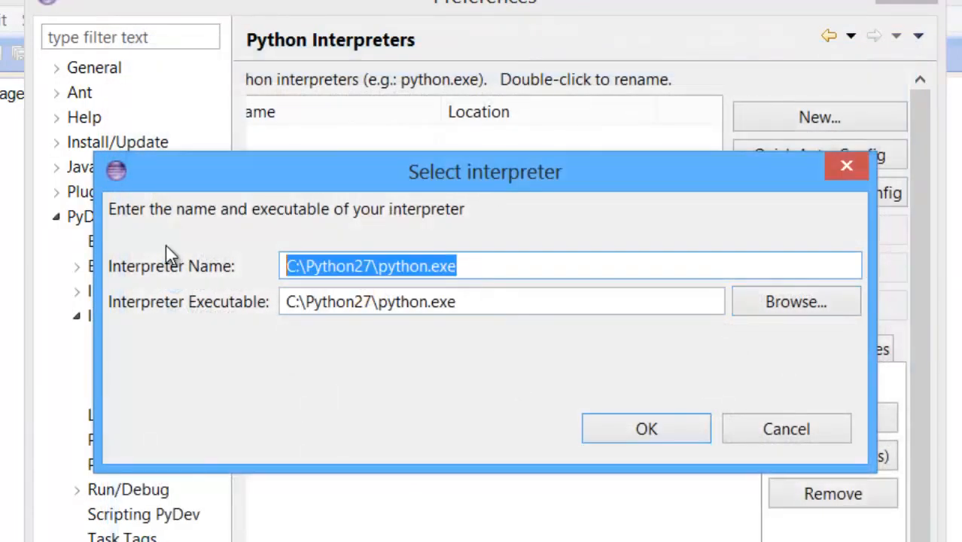
text(Pyth)
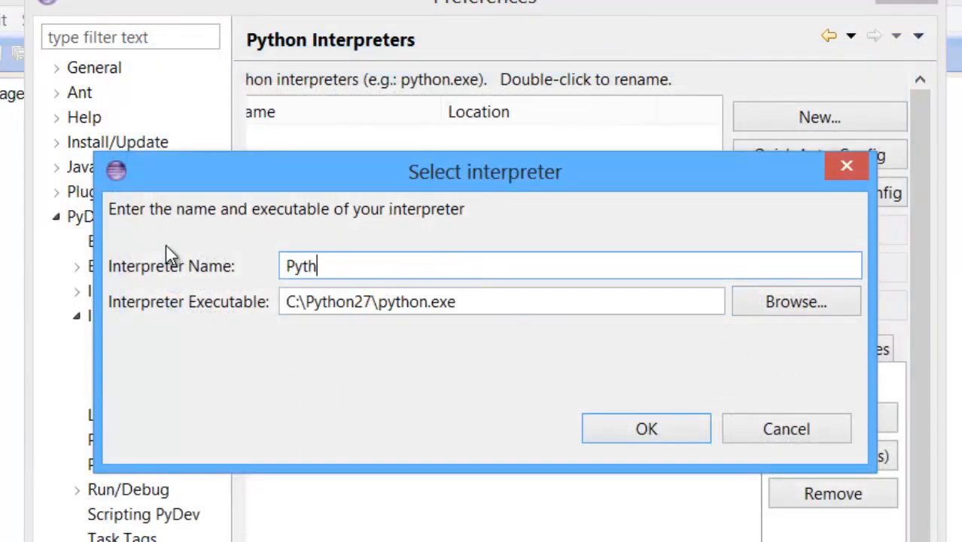
text(on)
click(636, 431)
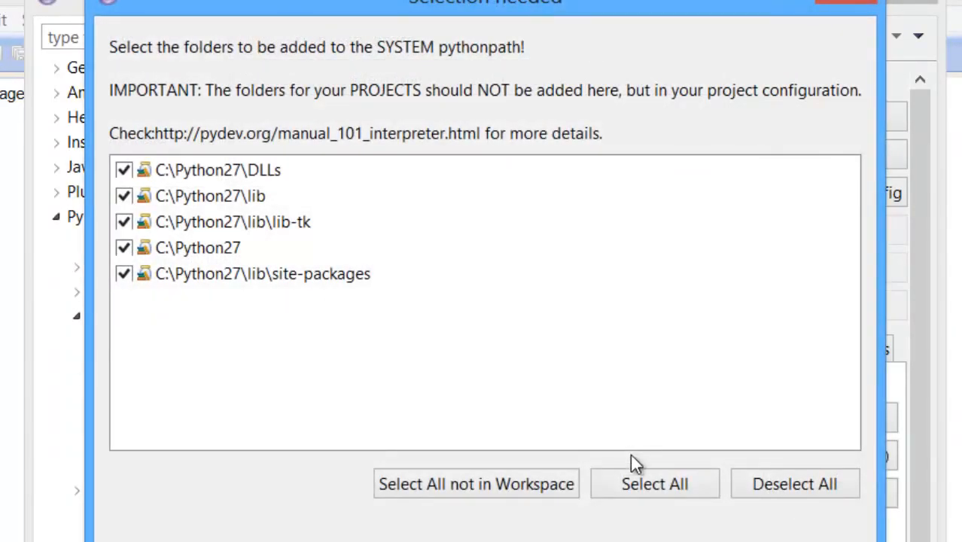
click(651, 537)
click(543, 522)
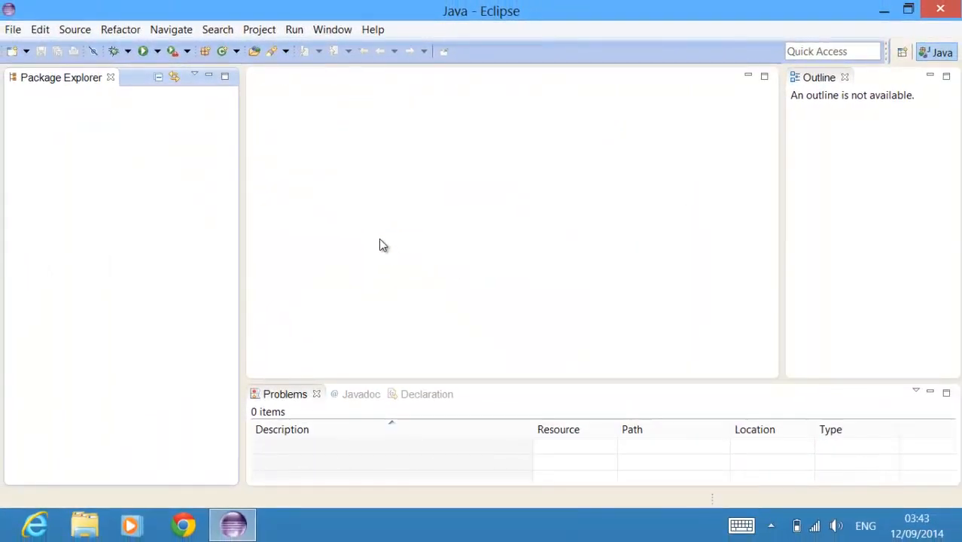
Step: Start a new project with the PyDev Project wizard
click(9, 30)
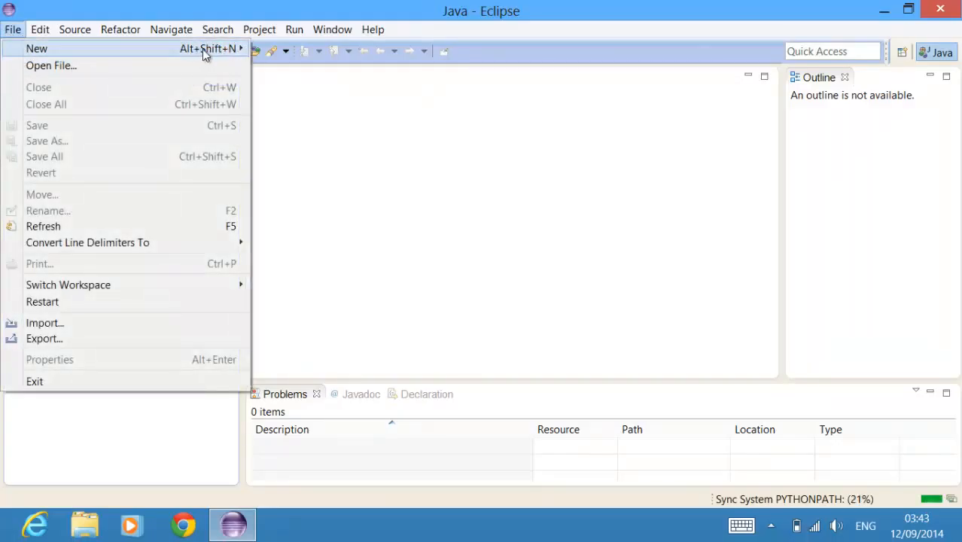
mouse_move(214, 47)
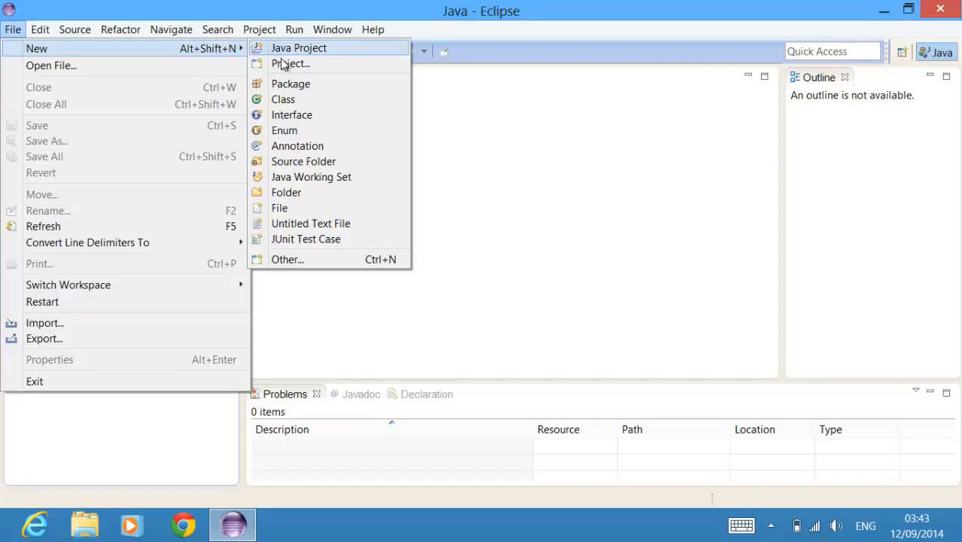
click(307, 67)
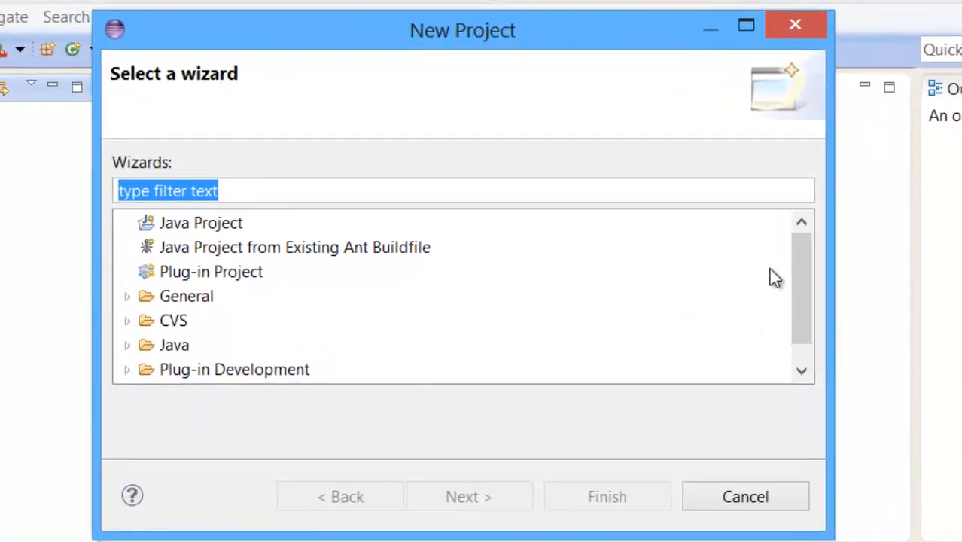
drag(808, 275, 801, 348)
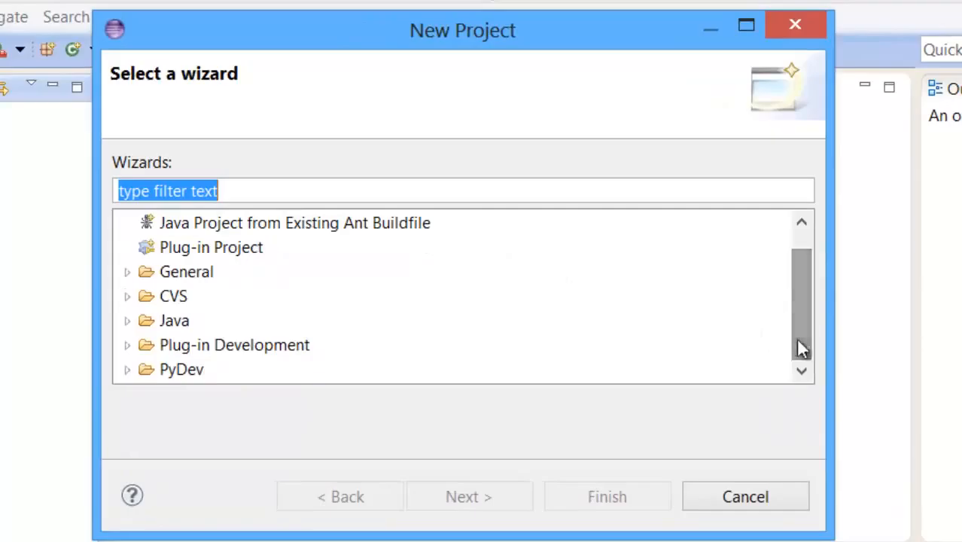
click(128, 369)
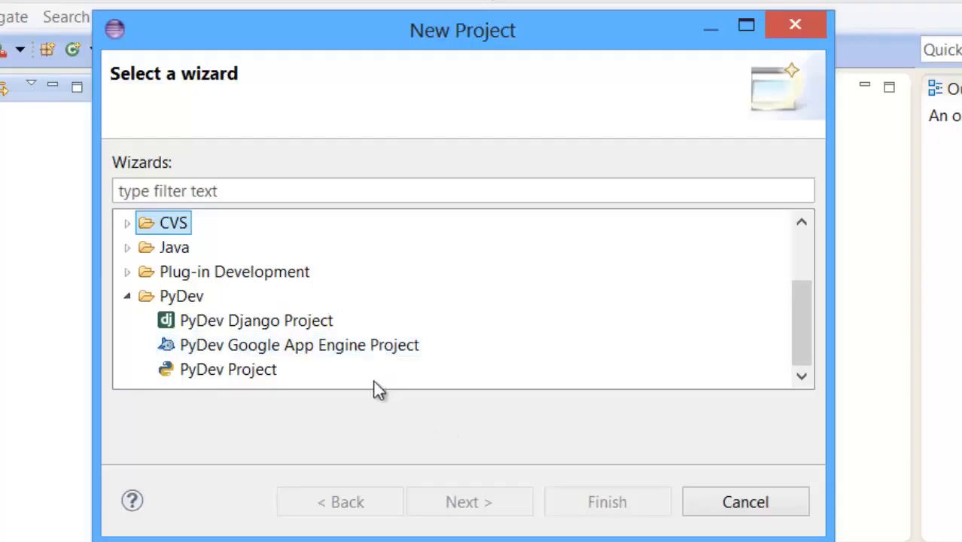
click(254, 369)
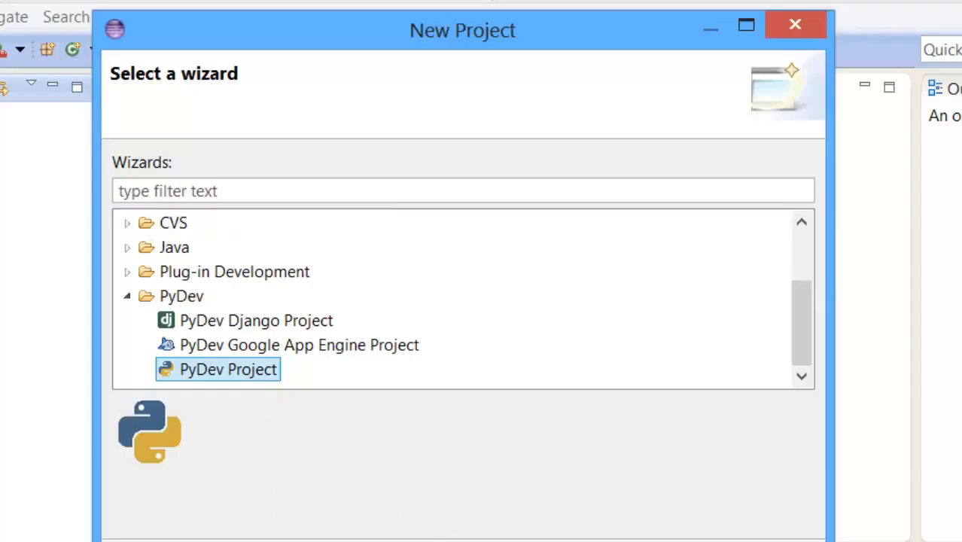
key(Return)
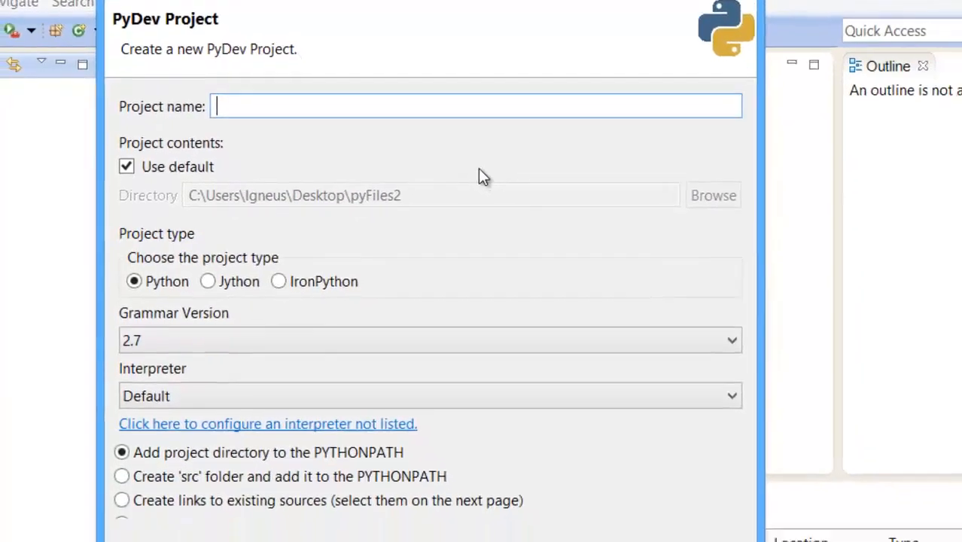
Step: Name the project Module1 and choose grammar version 2.7 with the Default interpreter
text(Mo)
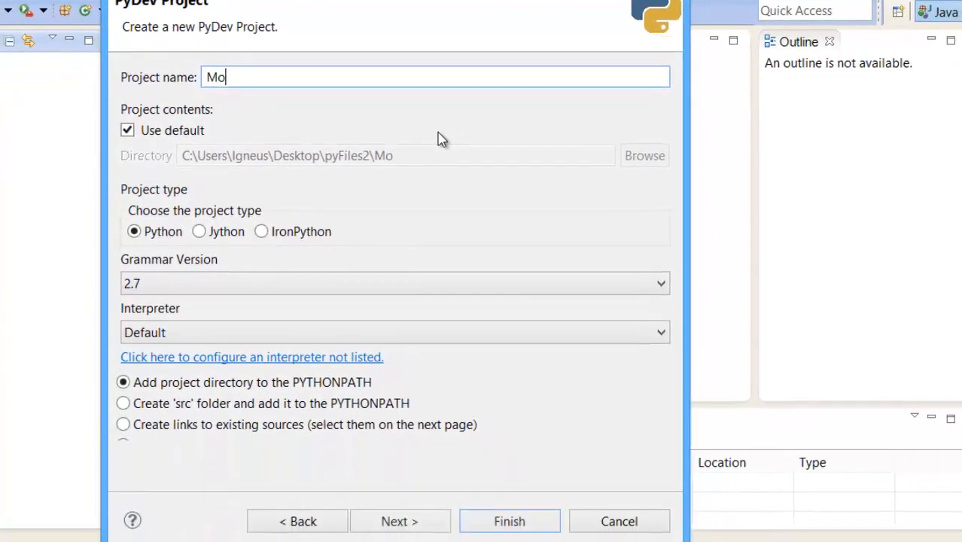
text(dule1)
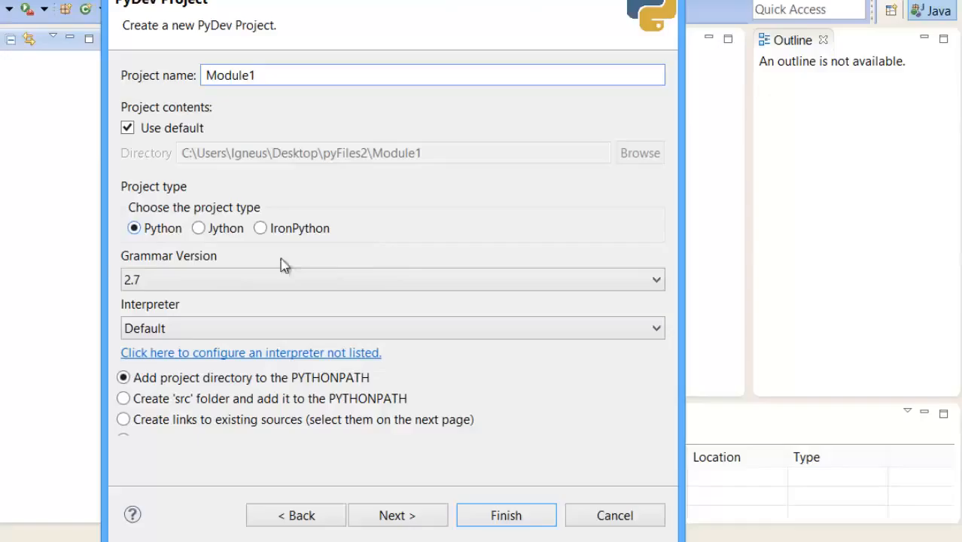
click(607, 280)
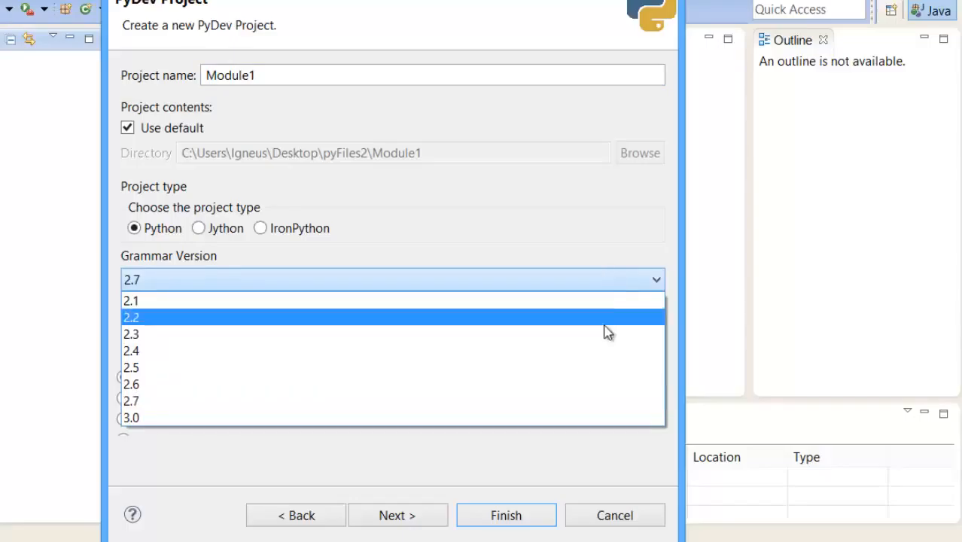
click(612, 403)
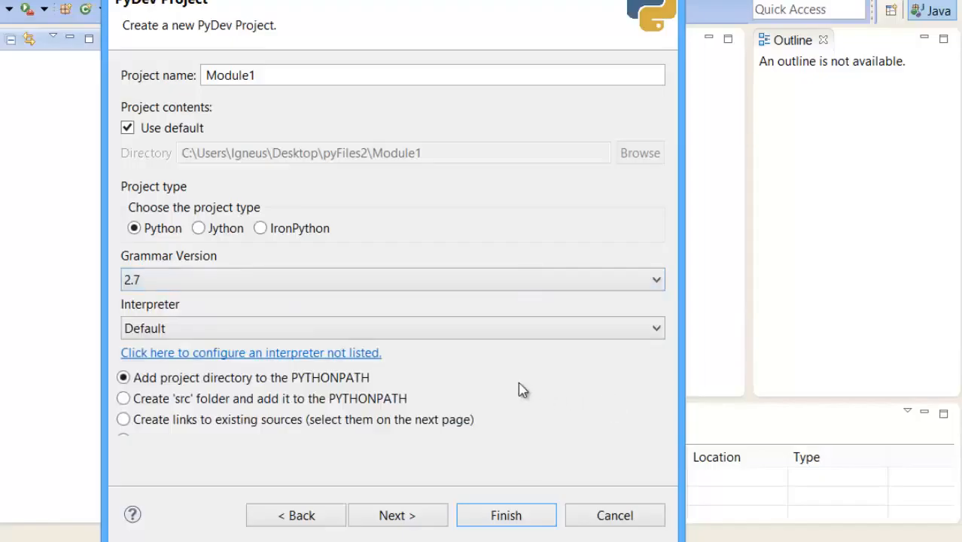
click(649, 334)
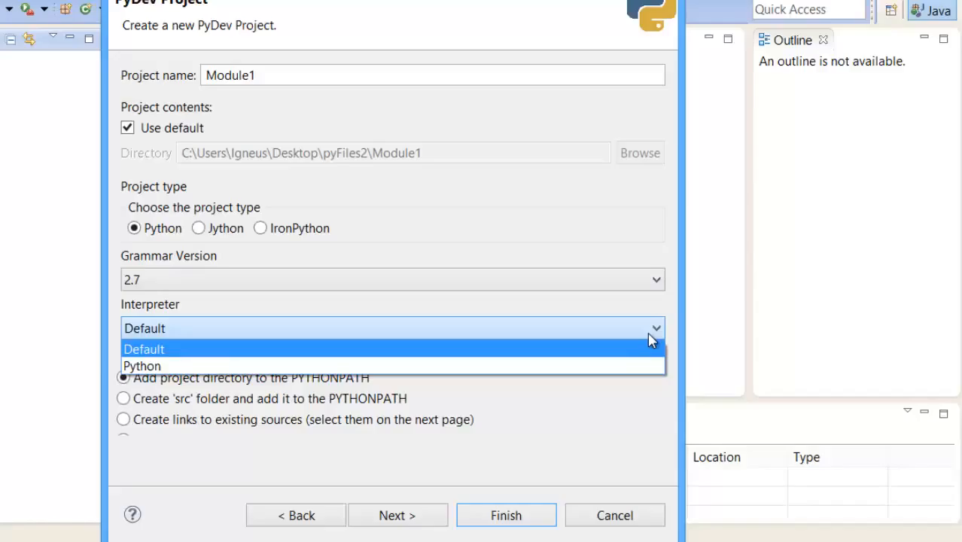
click(651, 340)
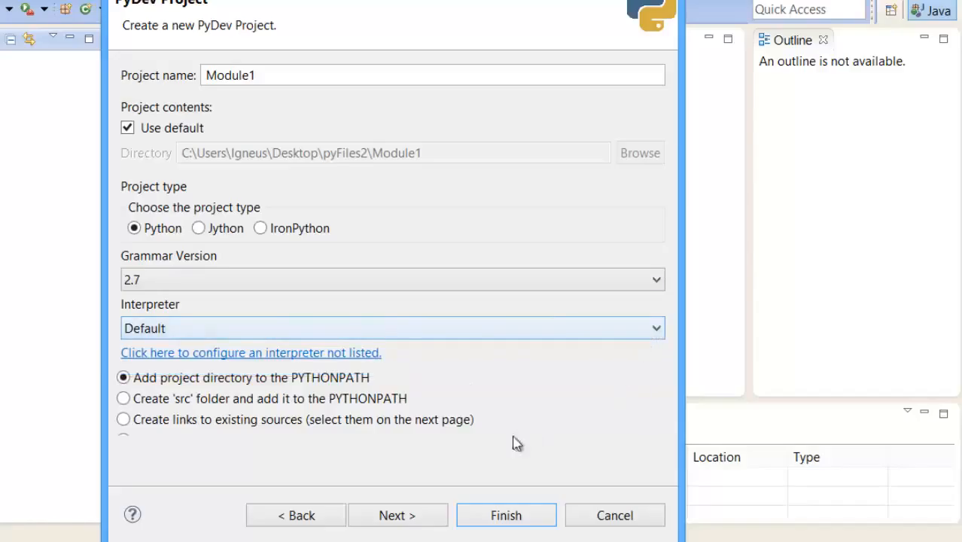
Step: Finish creating the project without referenced projects and switch to the associated PyDev perspective
click(416, 517)
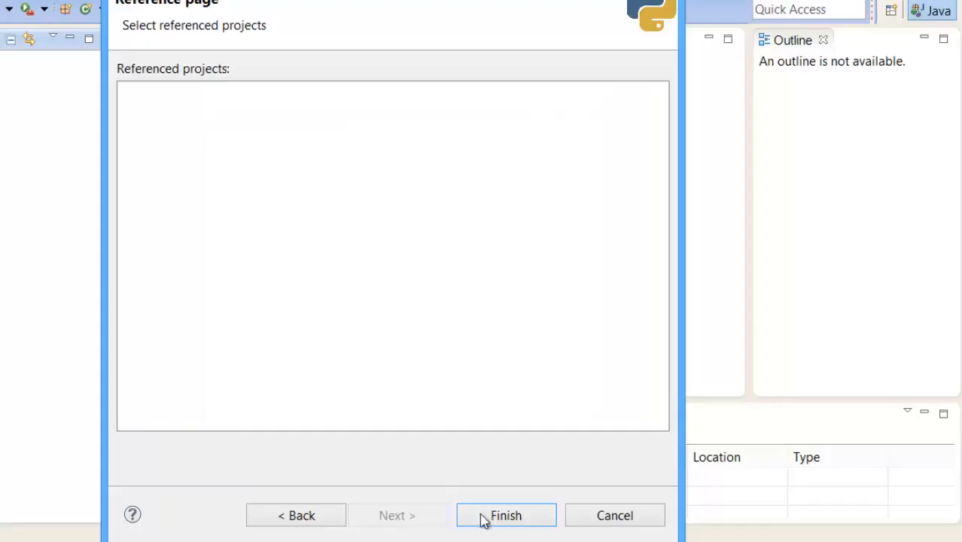
click(499, 515)
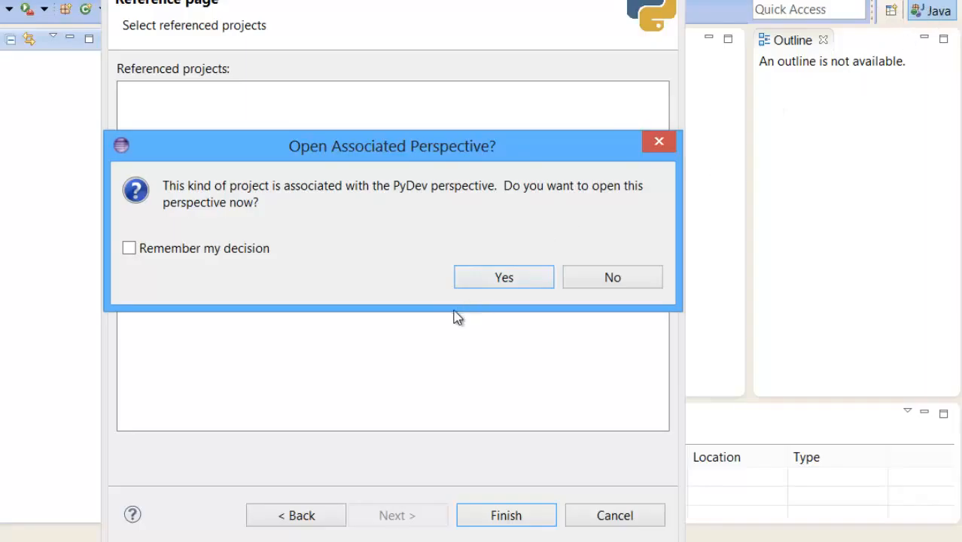
click(516, 281)
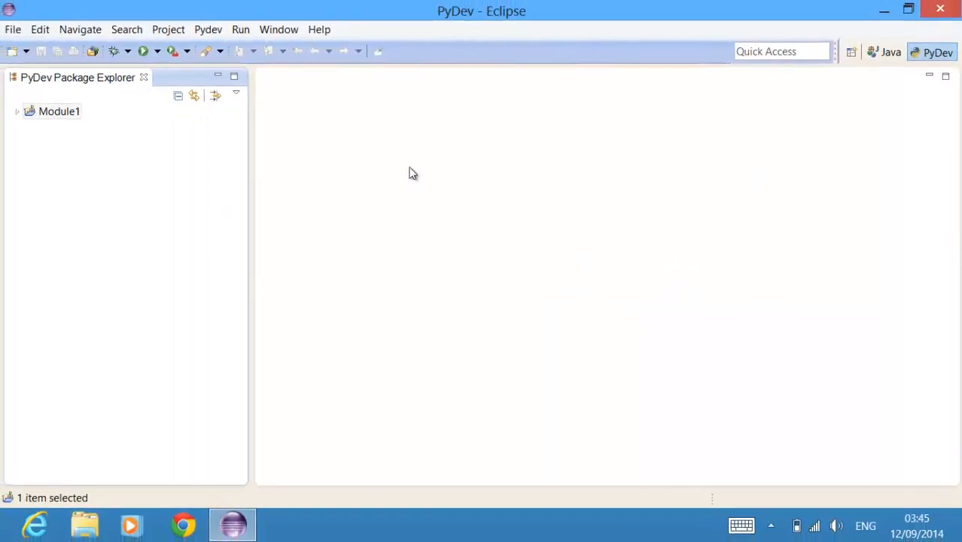
Step: Create a file named hello.py in the Module1 project, accept the PyDev default settings and dismiss the support notice as read
click(42, 115)
right_click(43, 117)
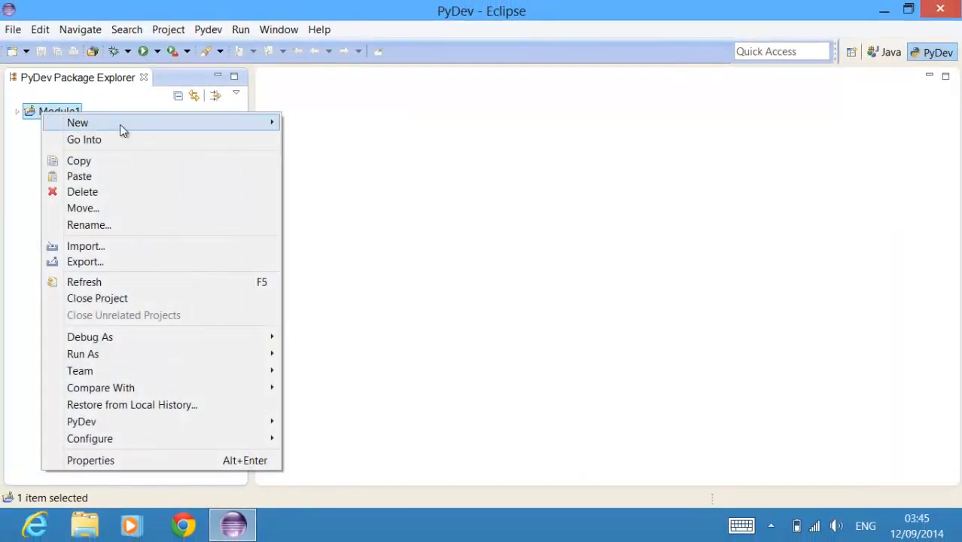
mouse_move(154, 124)
click(318, 143)
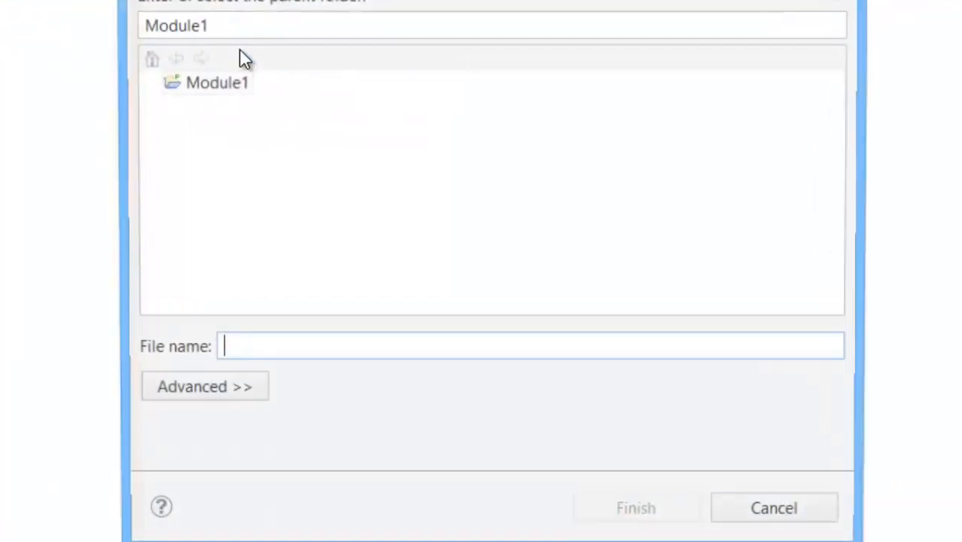
text(hello)
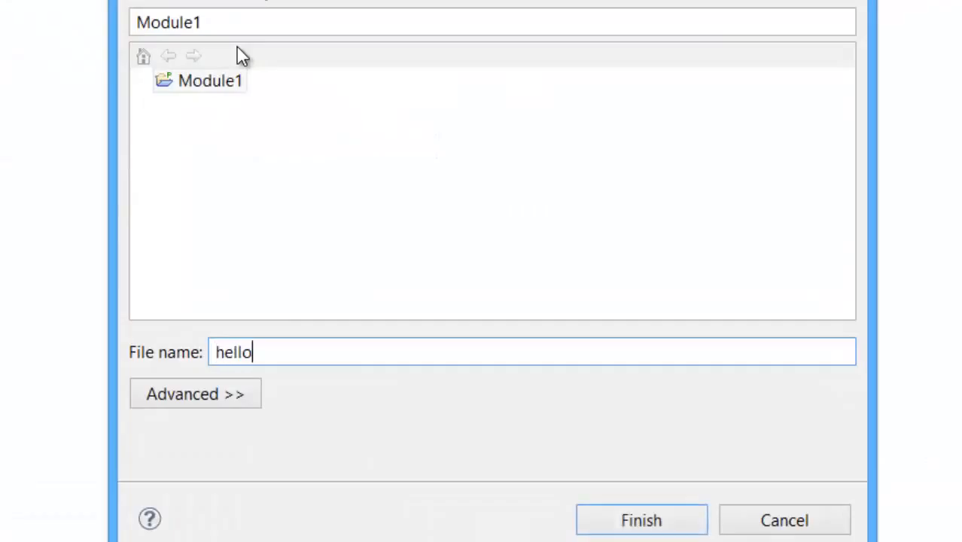
text(.py)
click(633, 527)
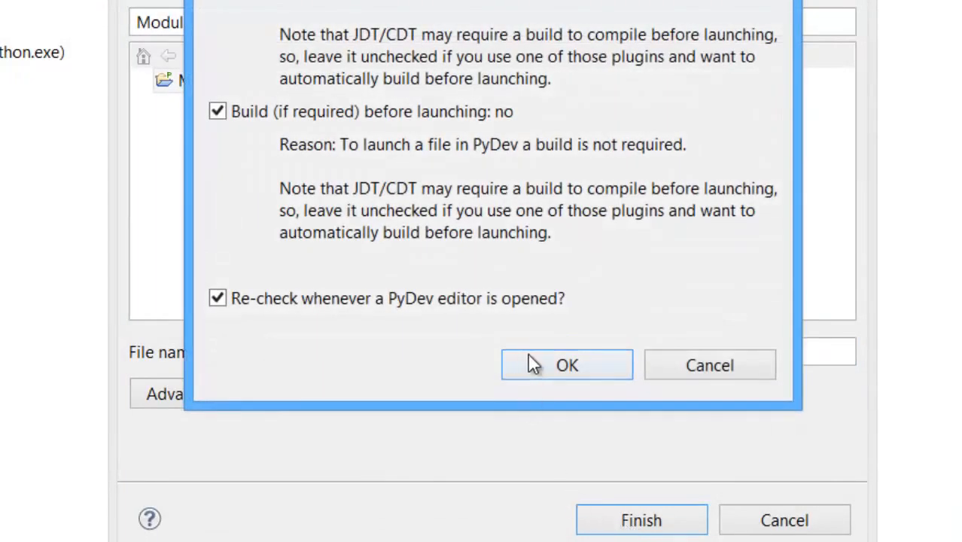
click(549, 361)
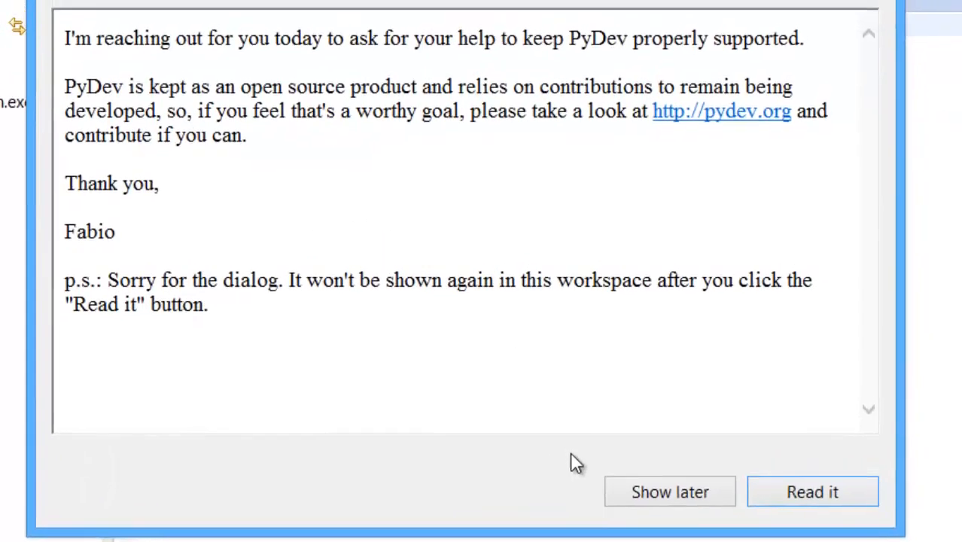
click(796, 527)
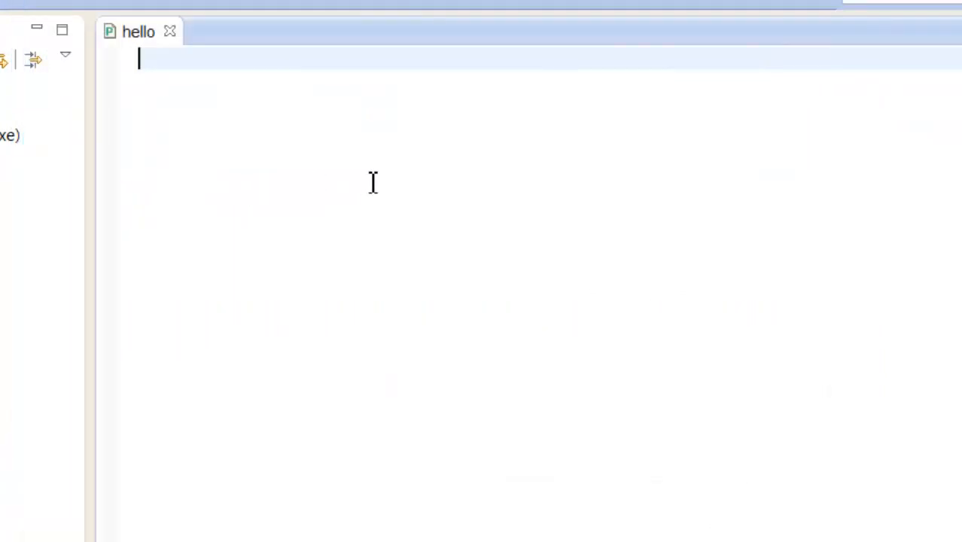
Step: Write the shebang line #!/usr/bin/python at the start of hello.py, followed by a blank line
text(#)
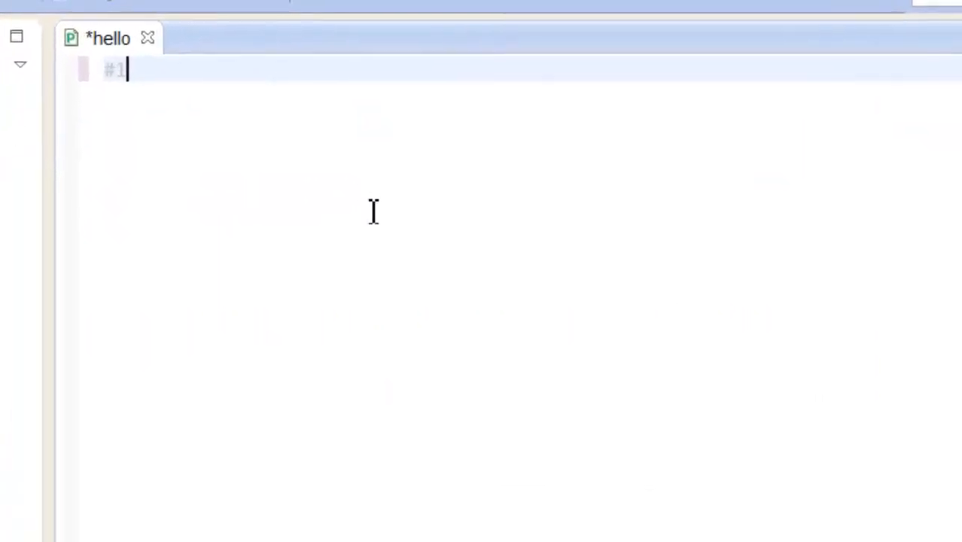
text(!)
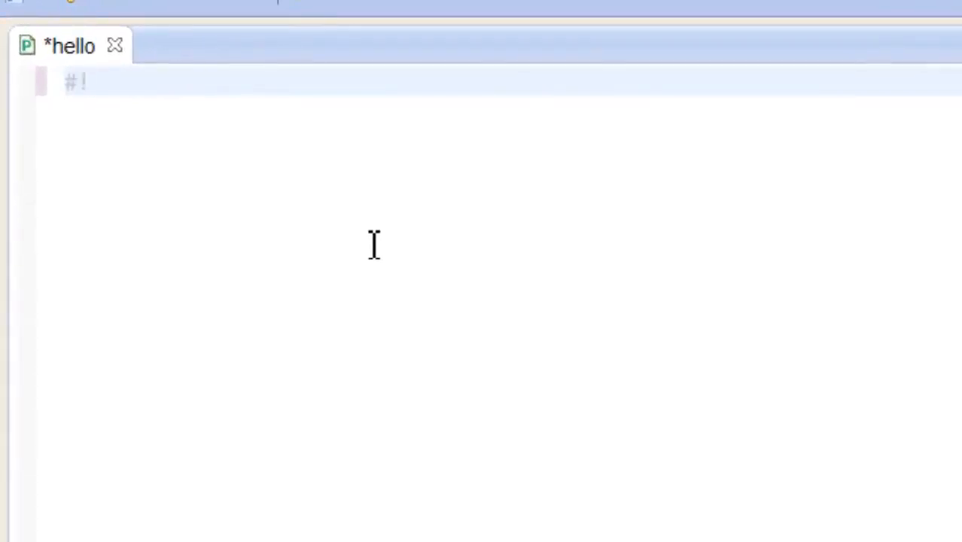
text(/usr/bin)
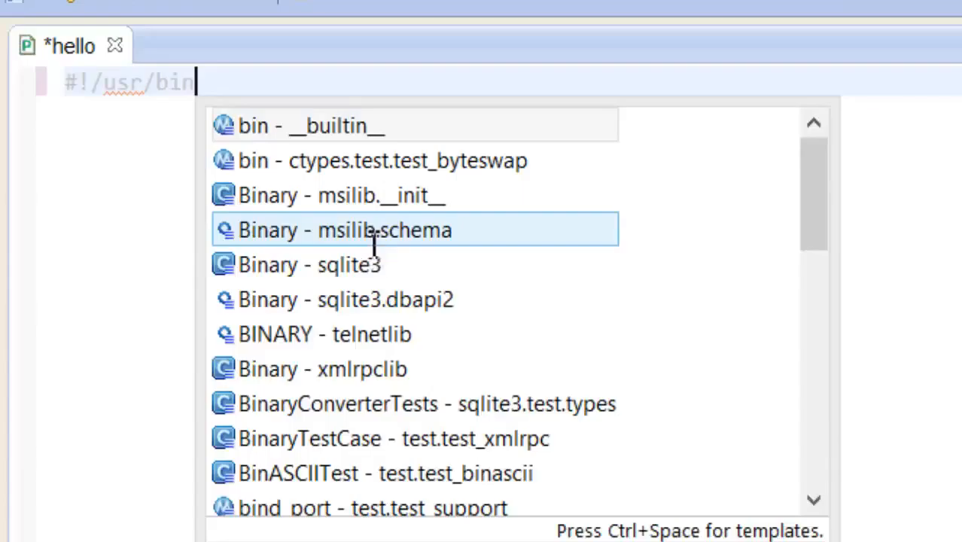
text(/python)
key(Escape)
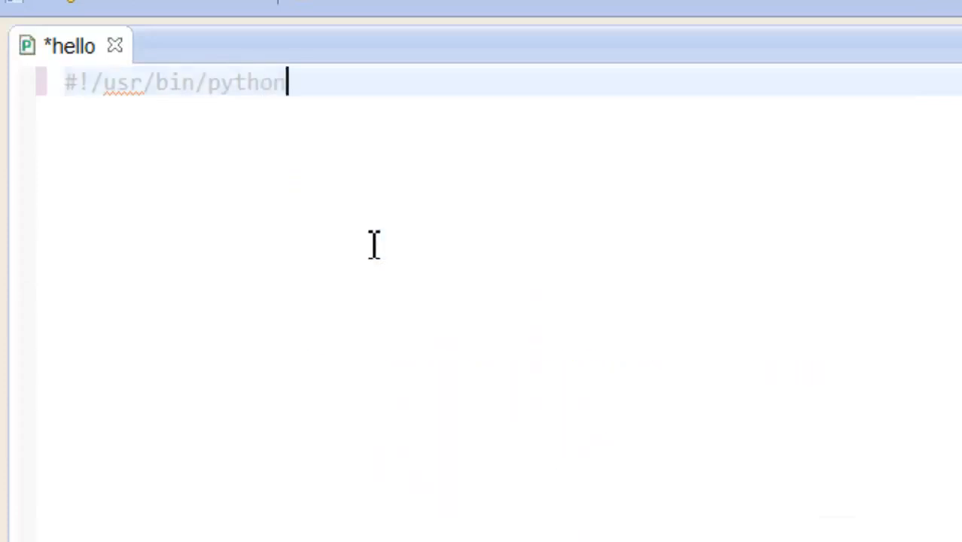
key(Return)
key(Return)
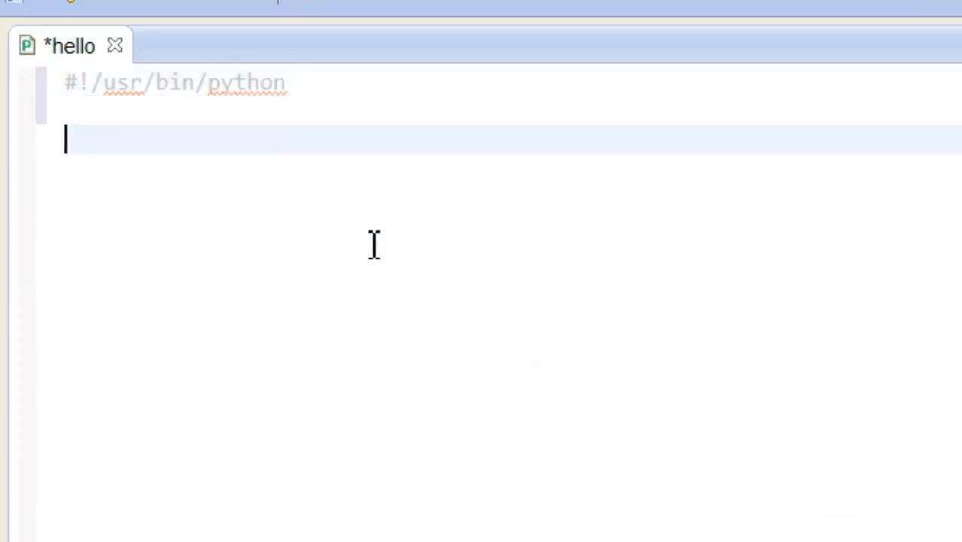
Step: Add the statement print "hello world" below the shebang line and save hello.py
text(print)
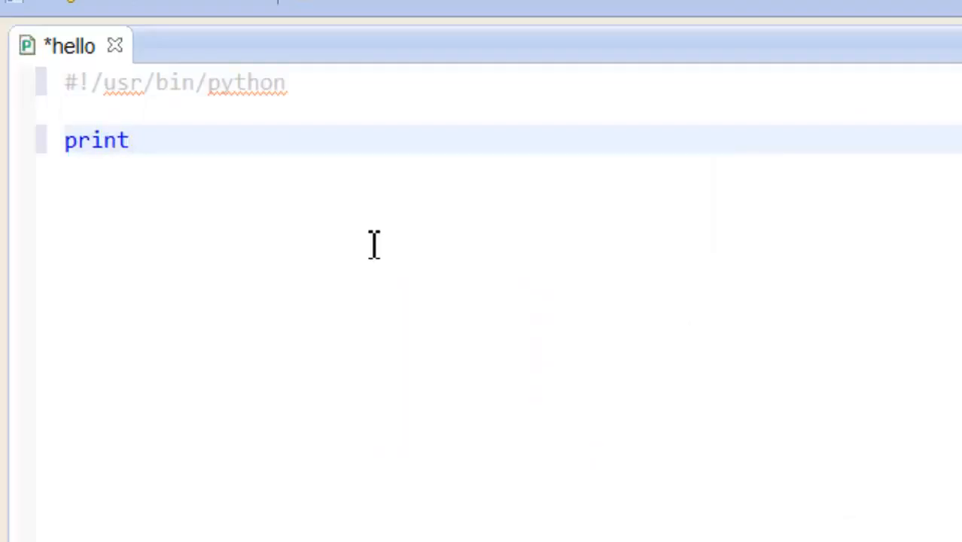
text( "hello wo)
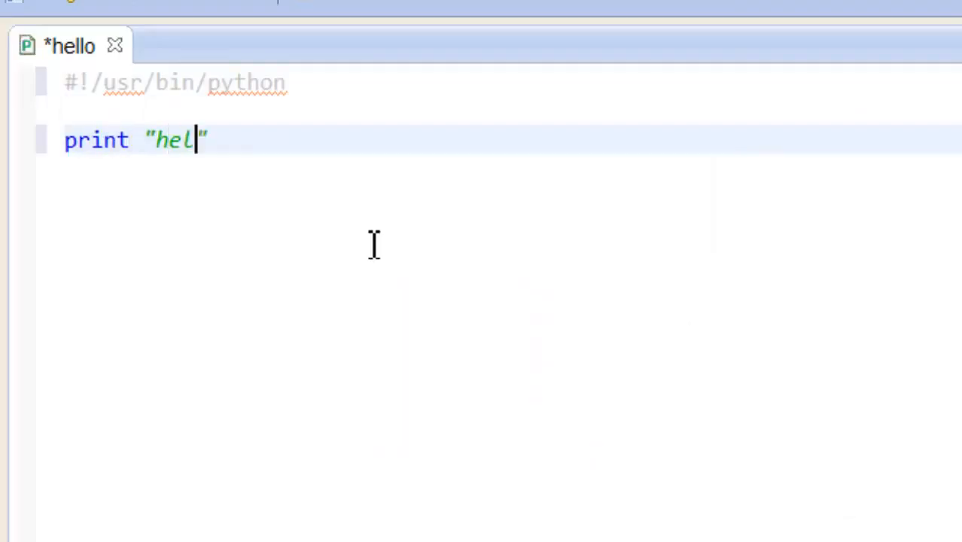
text(rld)
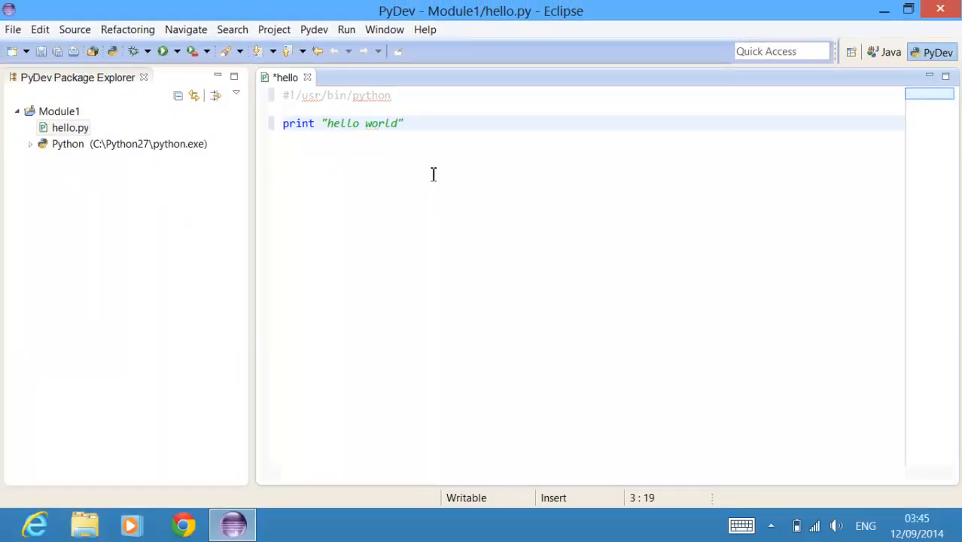
key(ctrl+s)
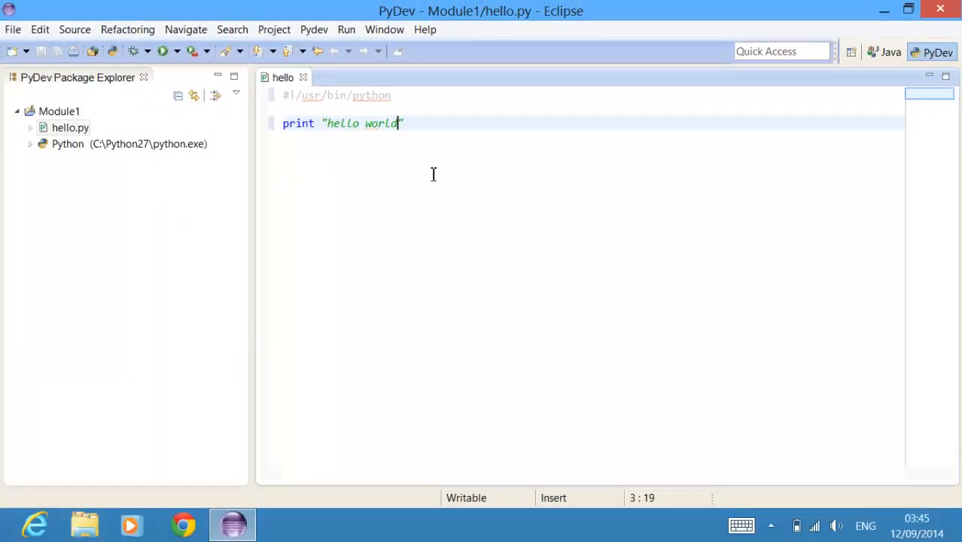
Step: Run hello.py as a Python Run
click(164, 53)
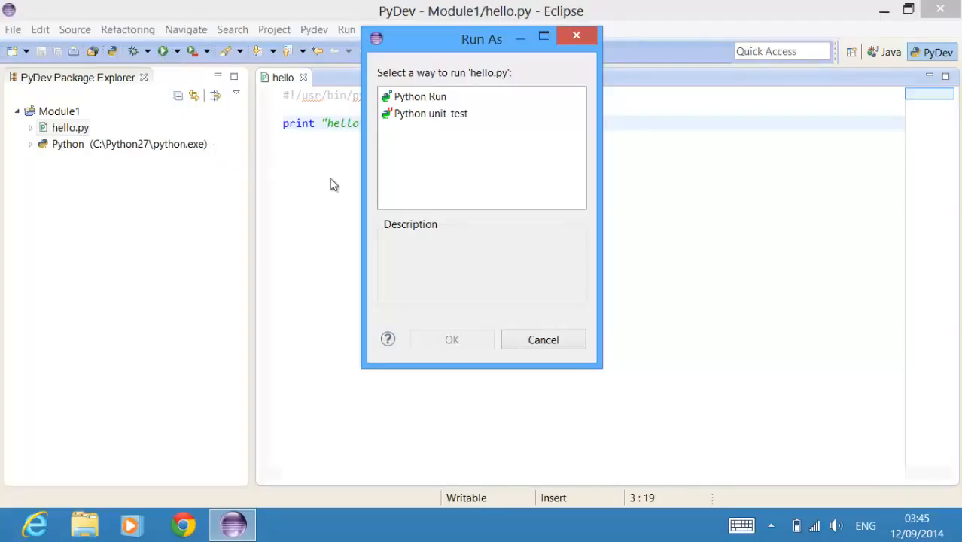
click(422, 97)
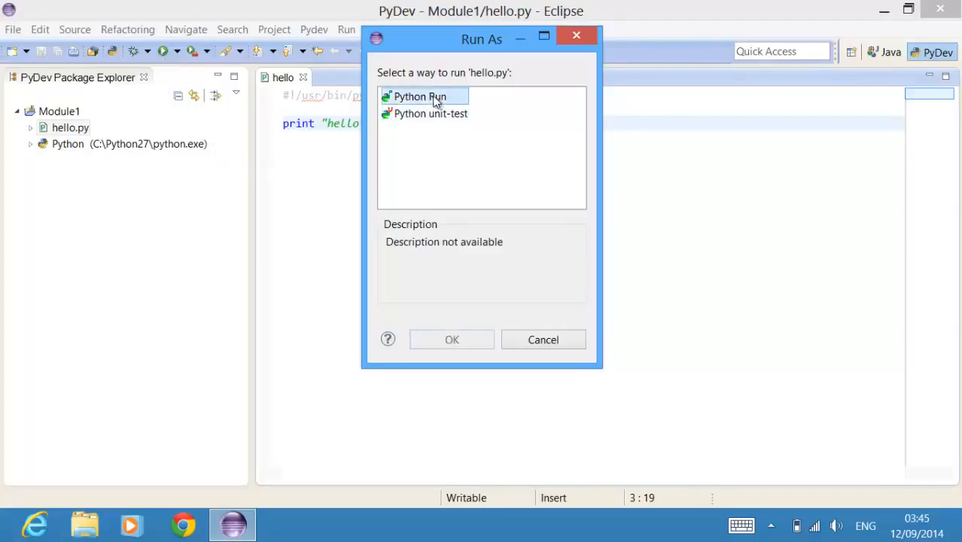
click(452, 340)
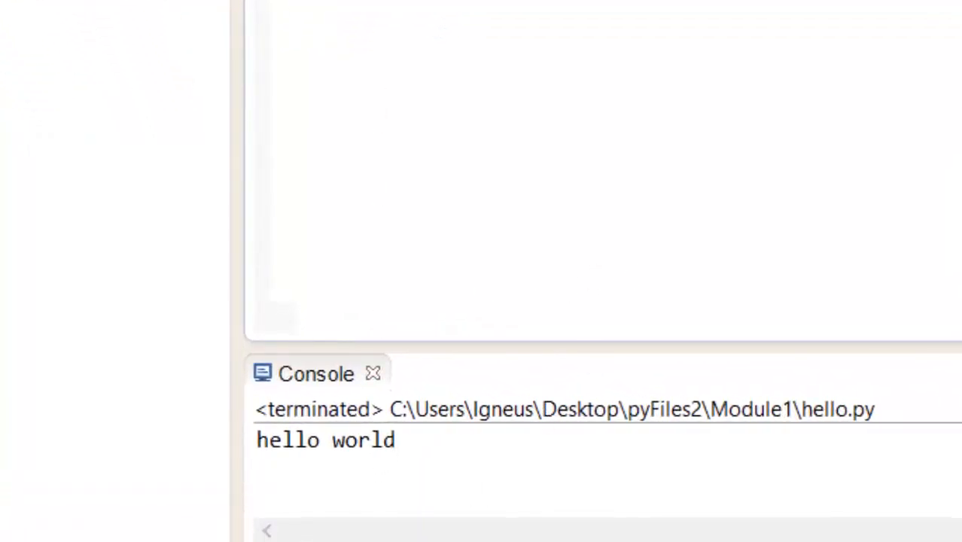
Step: Open the run configurations and select the Module1 hello.py configuration under Python Run
click(178, 51)
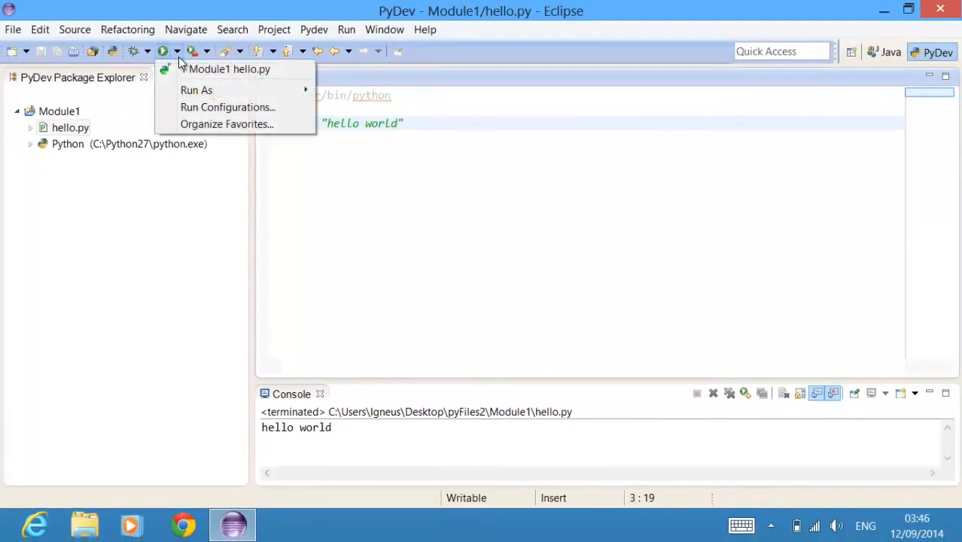
click(215, 106)
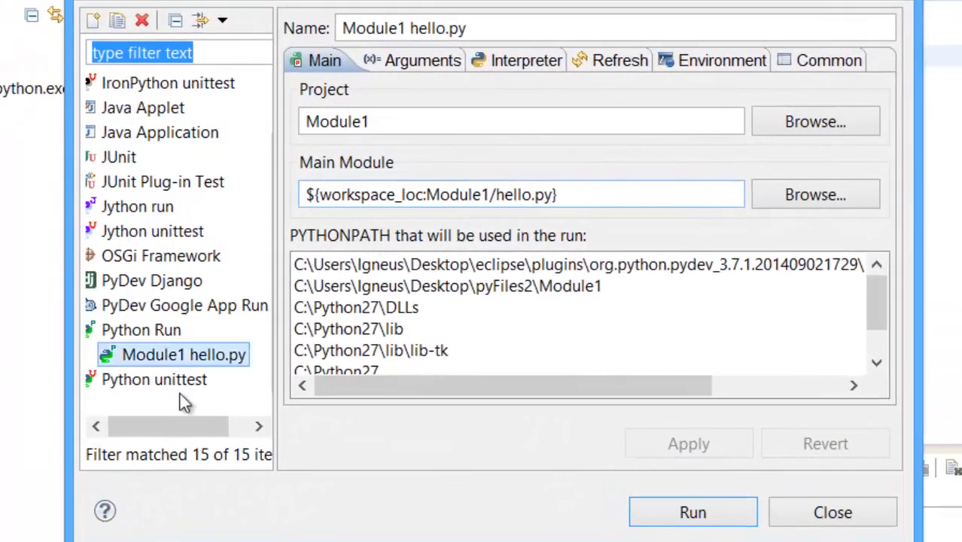
click(135, 331)
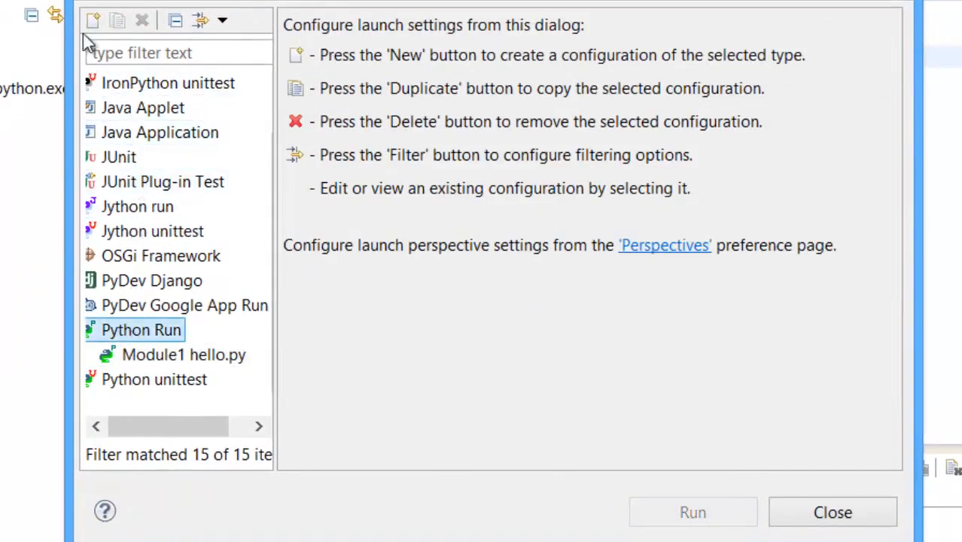
click(192, 355)
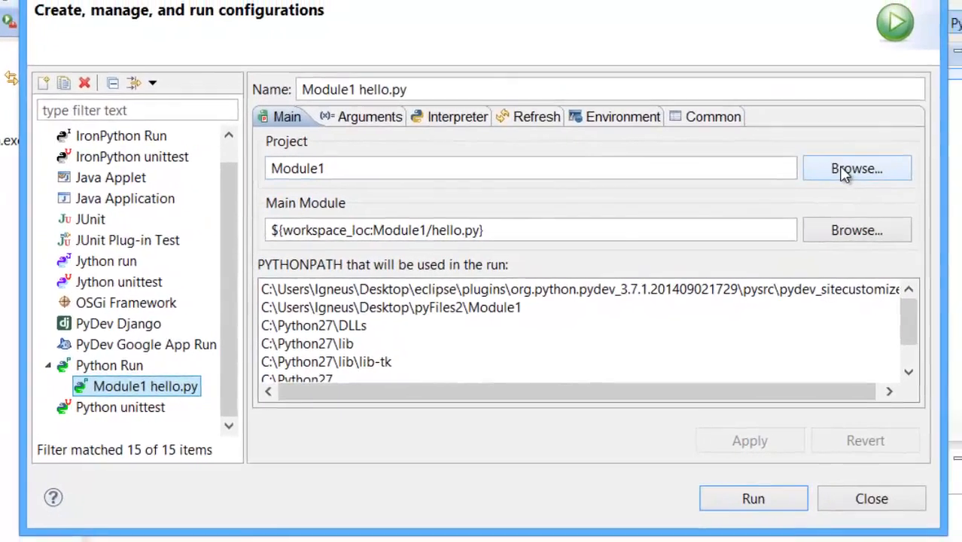
Step: Choose Module1 as the configuration's project and hello.py as its main module
click(847, 168)
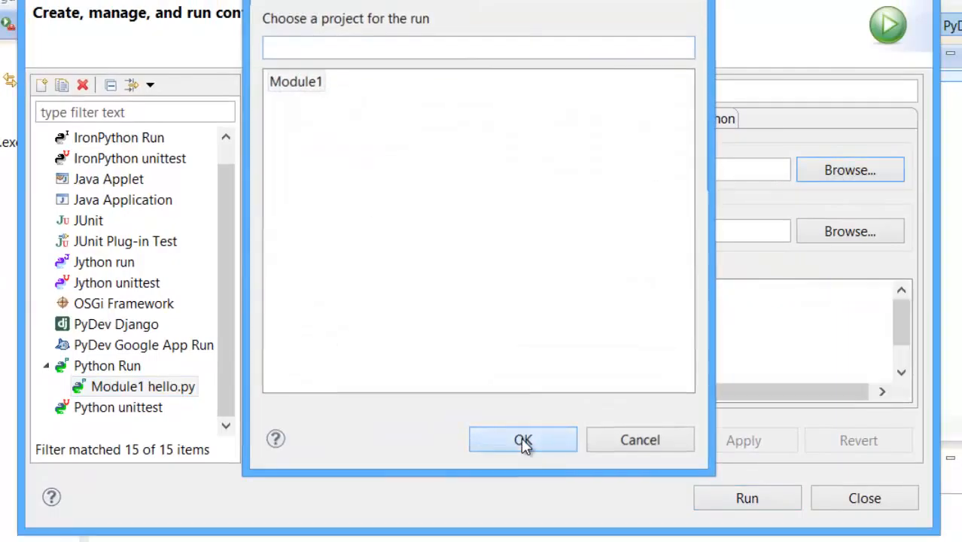
click(522, 445)
click(822, 230)
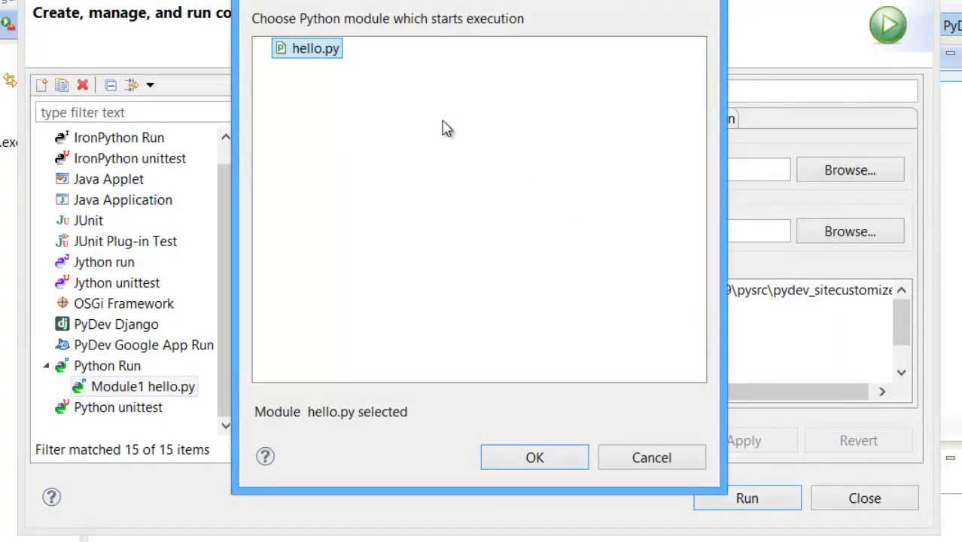
click(537, 465)
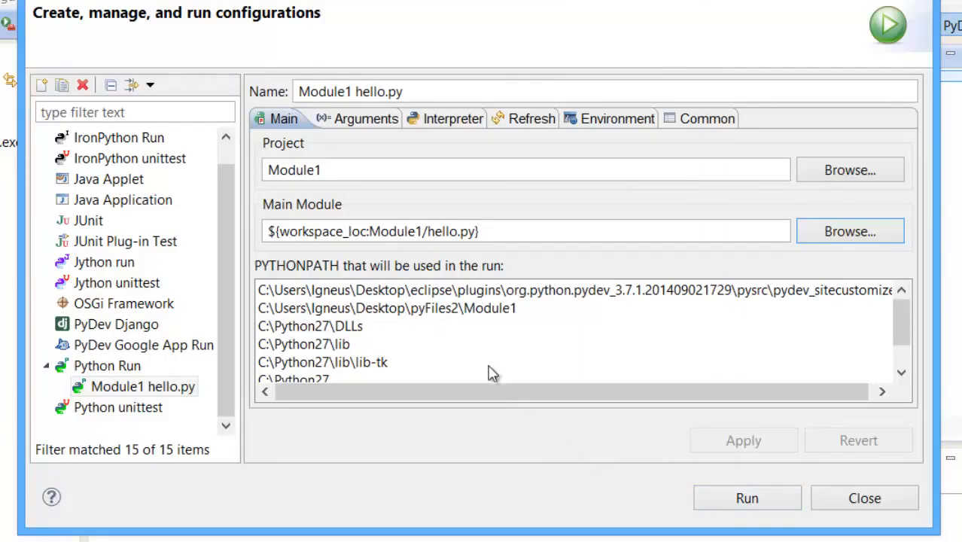
Step: Review the argument settings of the Module1 hello.py configuration and run it
click(363, 124)
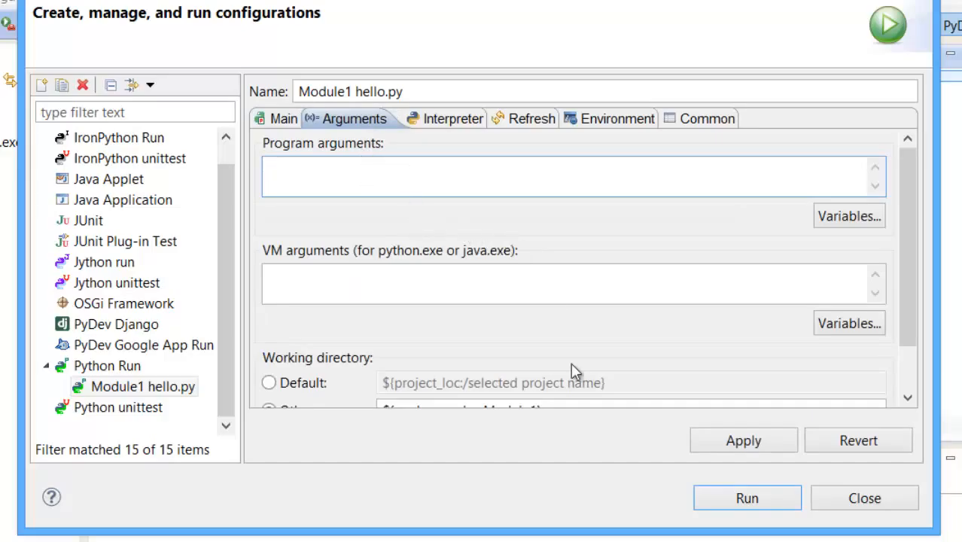
click(758, 491)
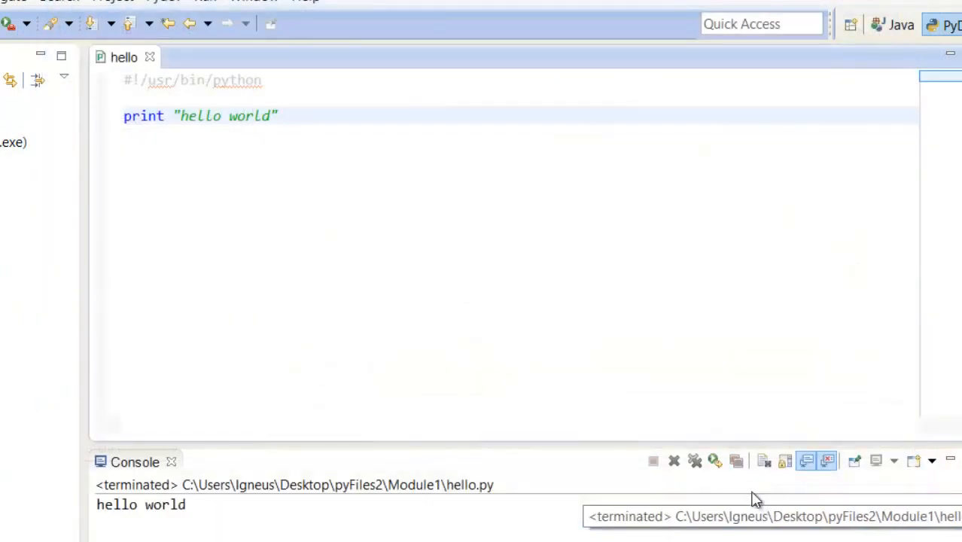